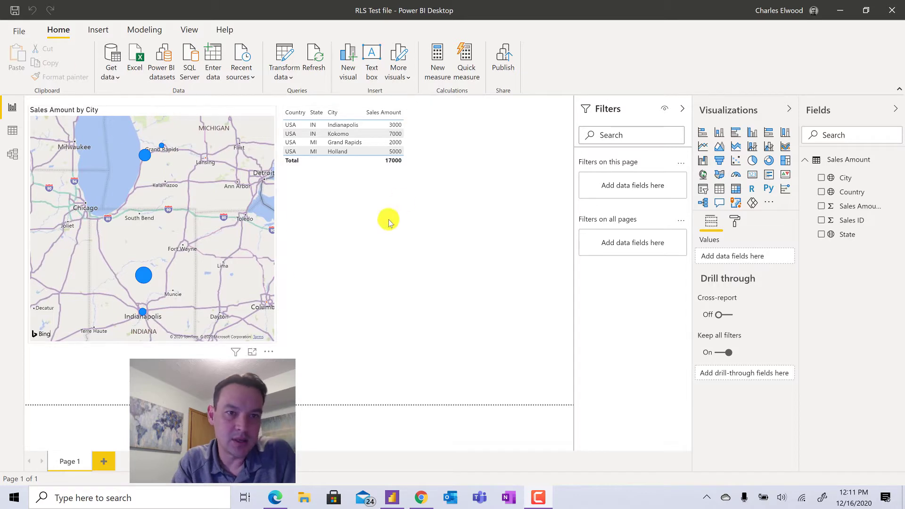
Open the Power Query Editor and start a manually entered table named Sales.
{"action": "left_click", "coordinate": [285, 48]}
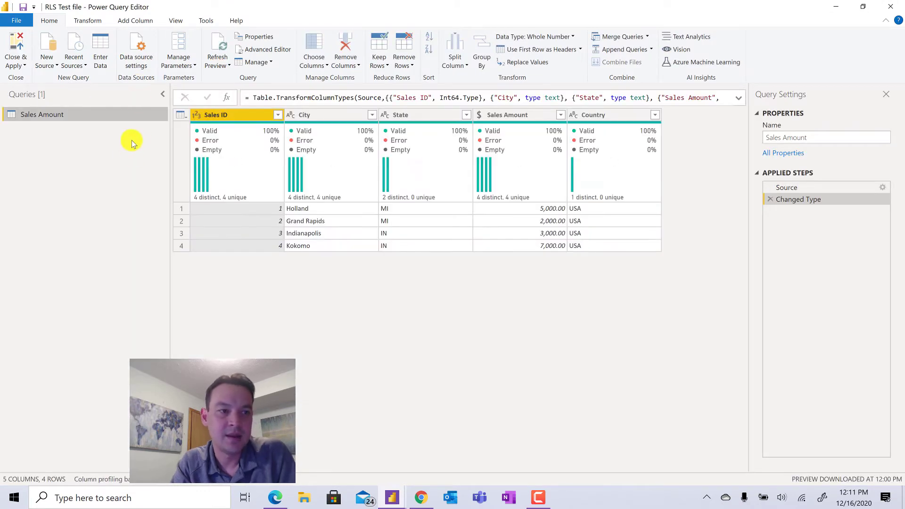
{"action": "right_click", "coordinate": [78, 148]}
{"action": "left_click", "coordinate": [44, 160]}
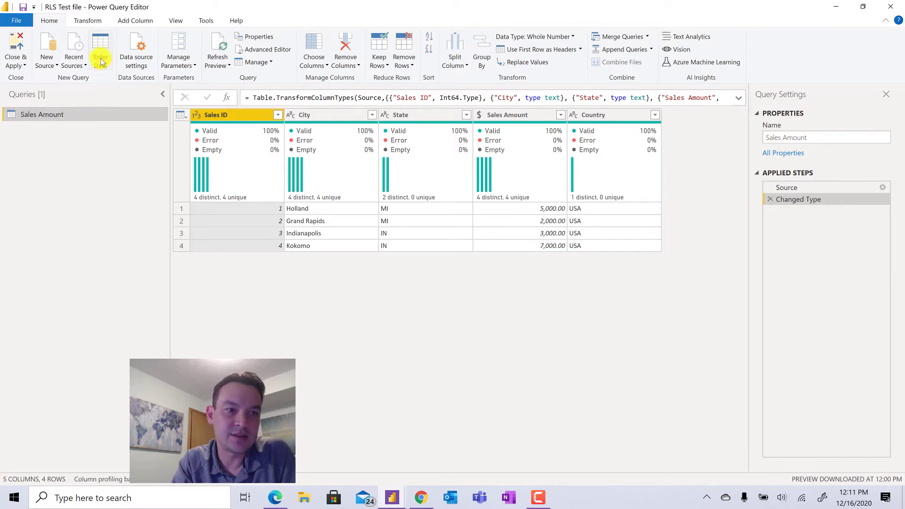
{"action": "left_click", "coordinate": [101, 60]}
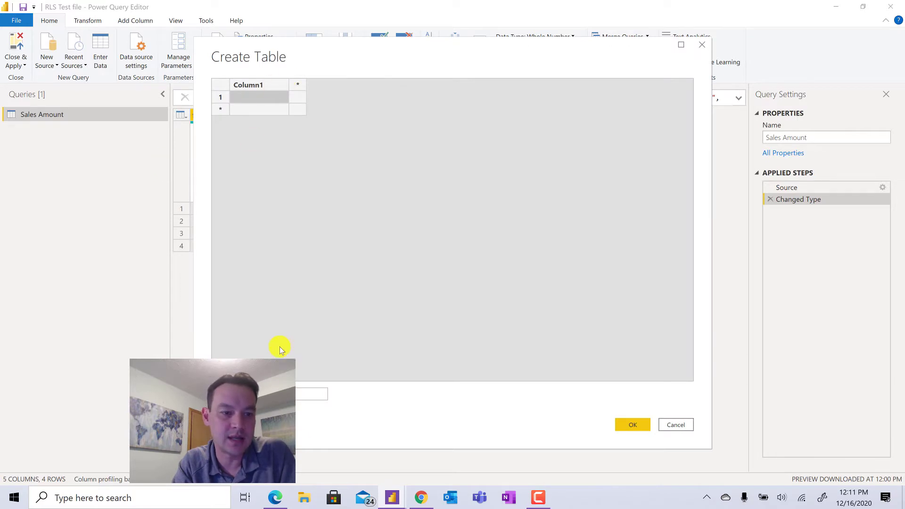
{"action": "left_click_drag", "start_coordinate": [345, 52], "coordinate": [429, 60]}
{"action": "left_click", "coordinate": [354, 394]}
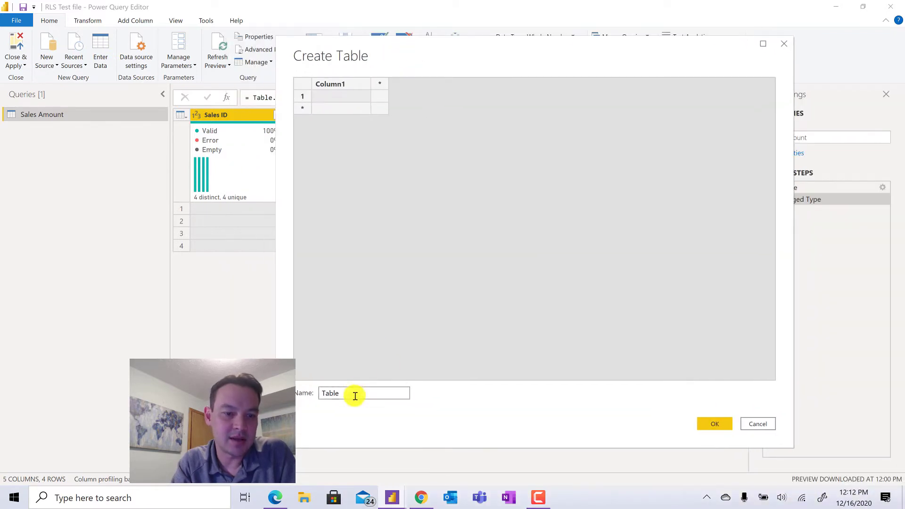
{"action": "key", "text": "ctrl+a"}
{"action": "type", "text": "Sales"}
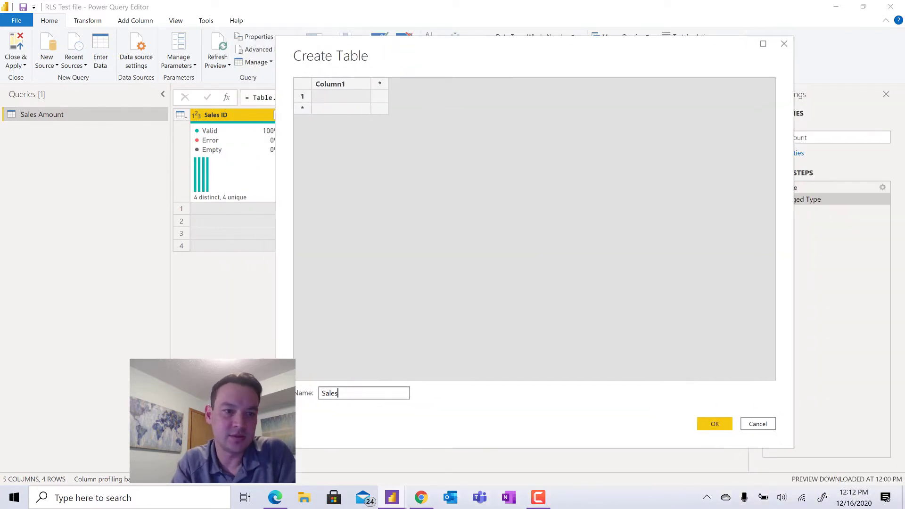
{"action": "left_click_drag", "start_coordinate": [447, 58], "coordinate": [483, 77]}
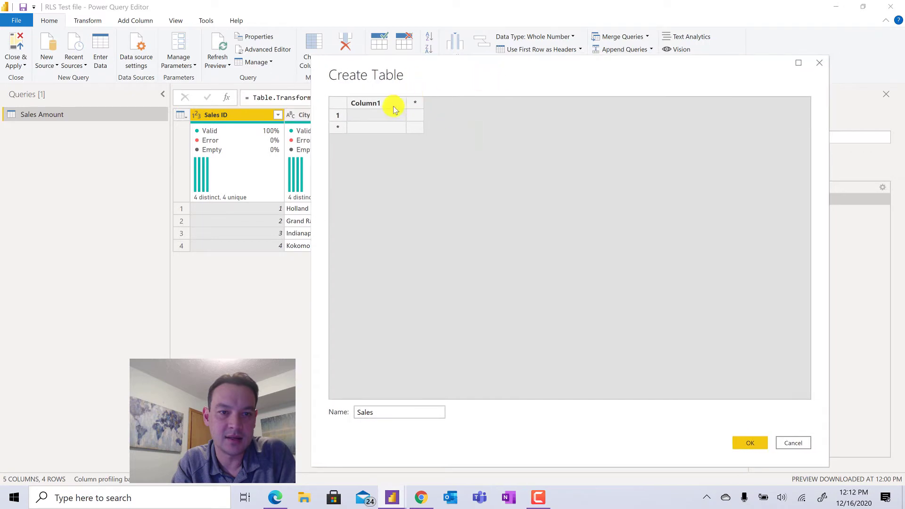
Name the first two columns of the new table Sales ID and City.
{"action": "double_click", "coordinate": [365, 103]}
{"action": "type", "text": "SalesID"}
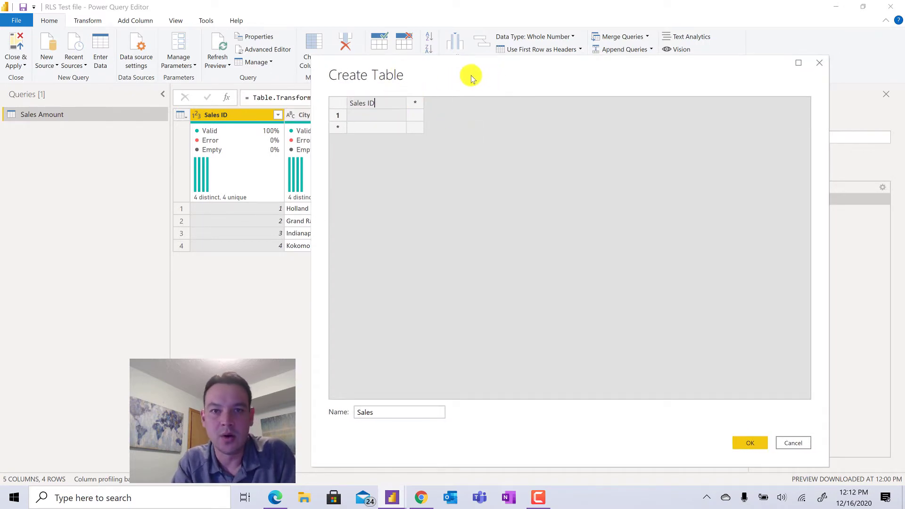
{"action": "left_click_drag", "start_coordinate": [469, 76], "coordinate": [511, 71]}
{"action": "left_click", "coordinate": [484, 106]}
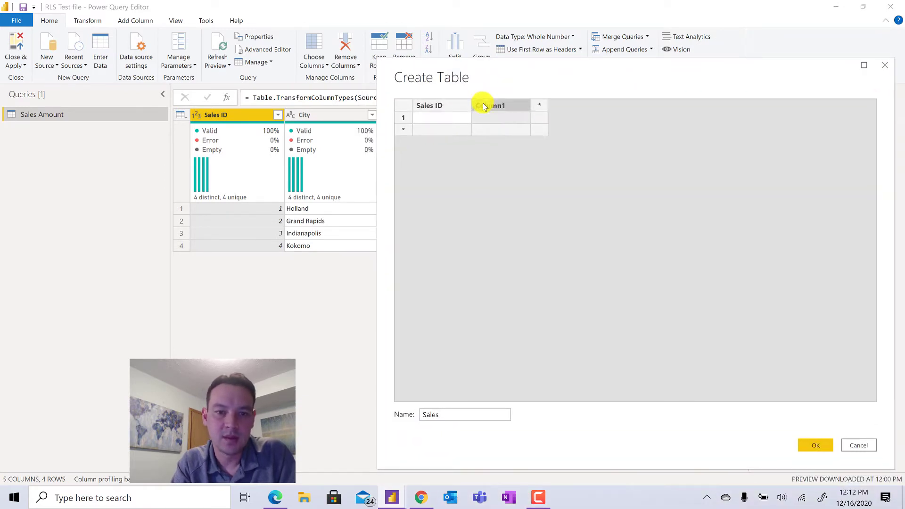
{"action": "type", "text": "Cit"}
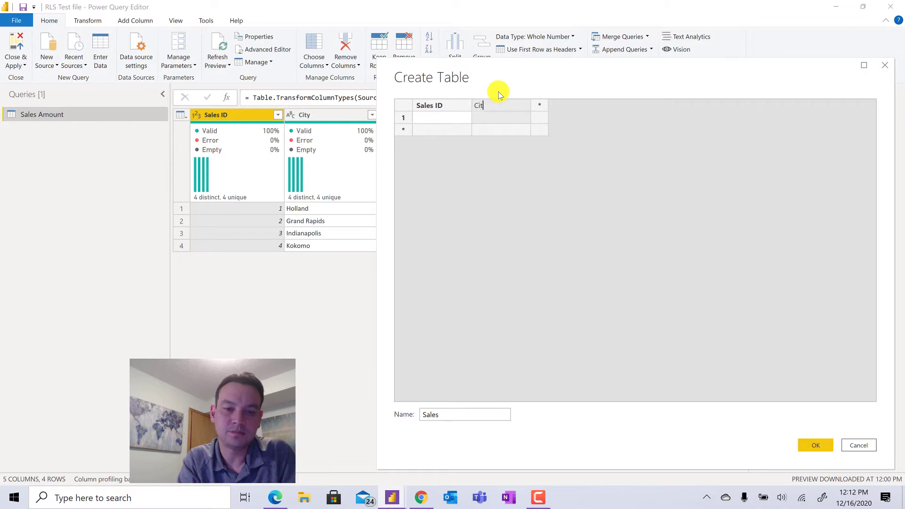
{"action": "type", "text": "y"}
Add three more columns to the new table named State, Sales Amount and Country.
{"action": "left_click_drag", "start_coordinate": [544, 81], "coordinate": [524, 147]}
{"action": "left_click", "coordinate": [525, 185]}
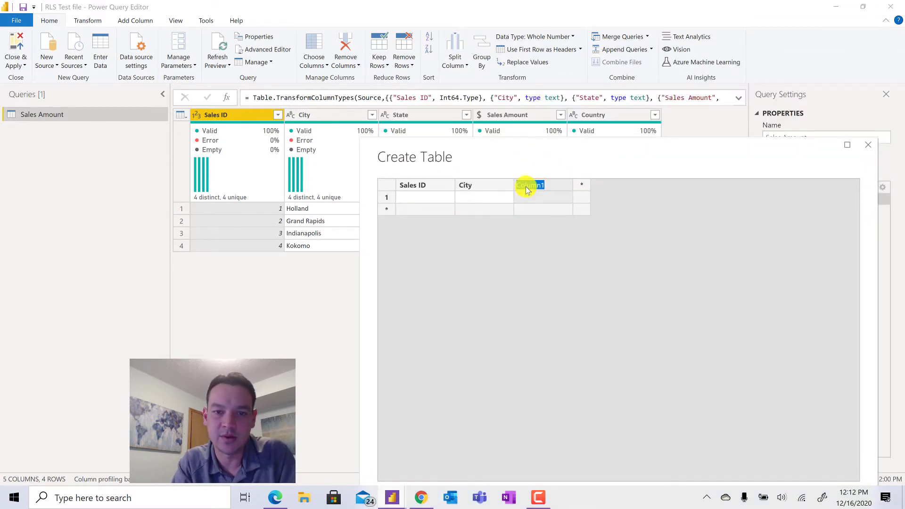
{"action": "type", "text": "State"}
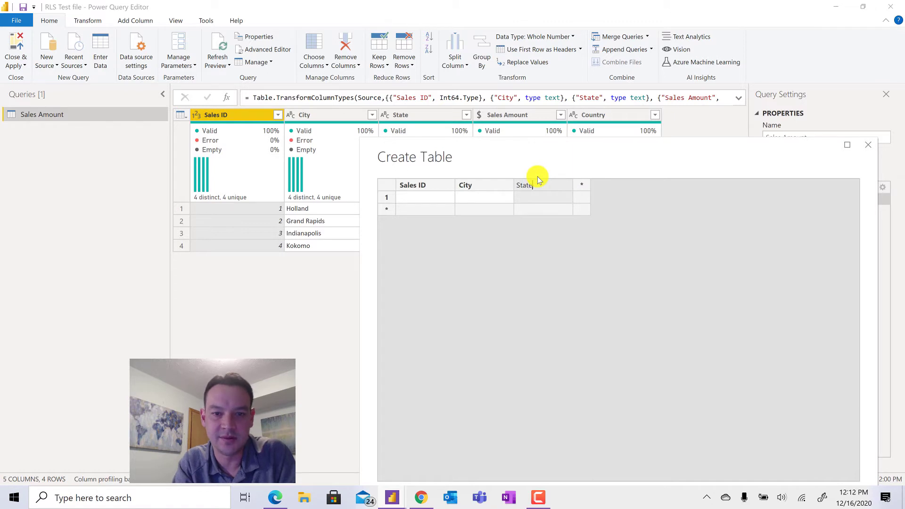
{"action": "left_click", "coordinate": [581, 184]}
{"action": "double_click", "coordinate": [598, 187]}
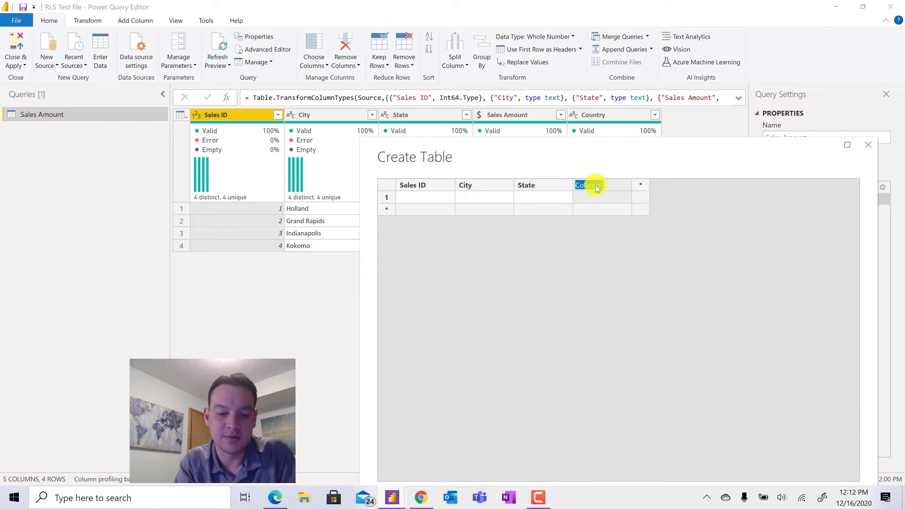
{"action": "type", "text": "Sales Amount"}
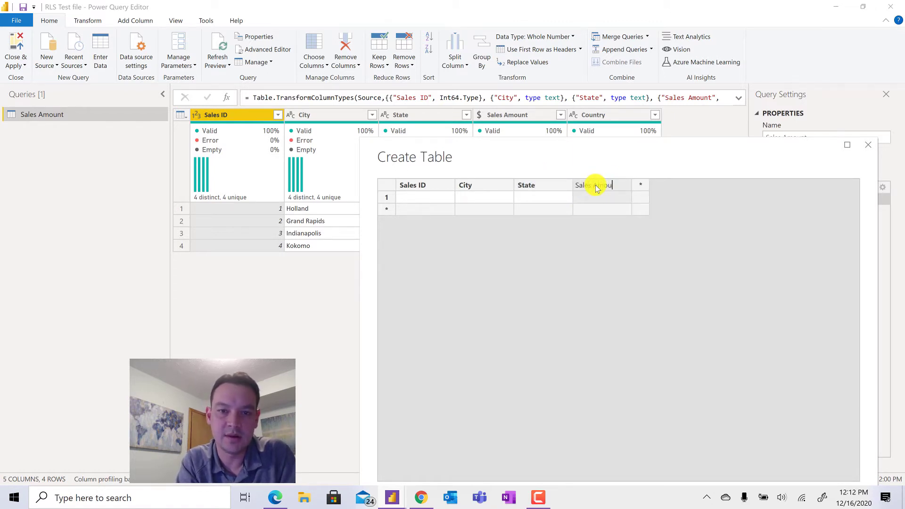
{"action": "left_click", "coordinate": [641, 186]}
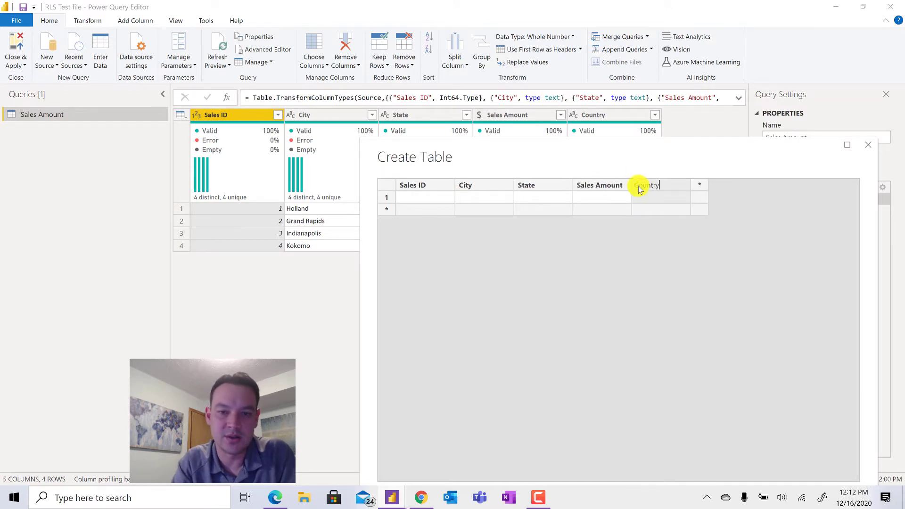
{"action": "left_click", "coordinate": [439, 200]}
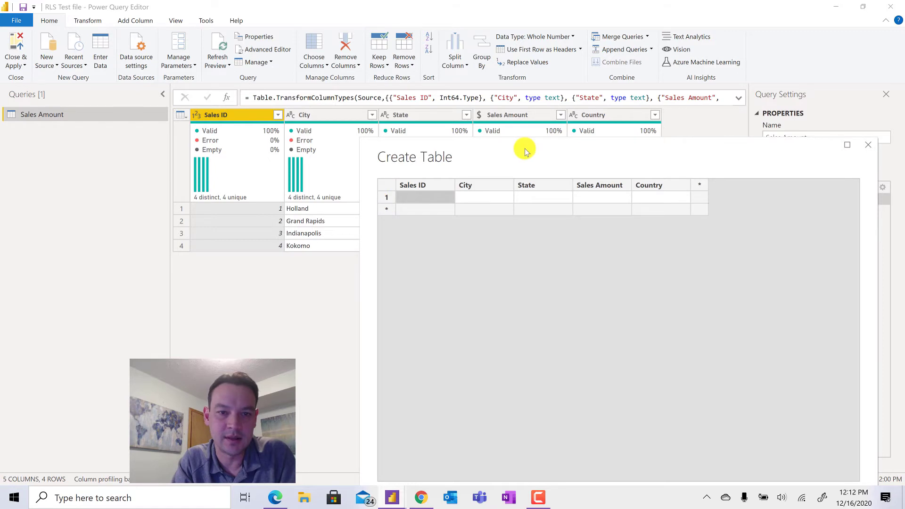
Fill the first row of the new table with Sales ID 1, city Holland and state Mi.
{"action": "left_click_drag", "start_coordinate": [526, 147], "coordinate": [602, 59]}
{"action": "left_click", "coordinate": [513, 109]}
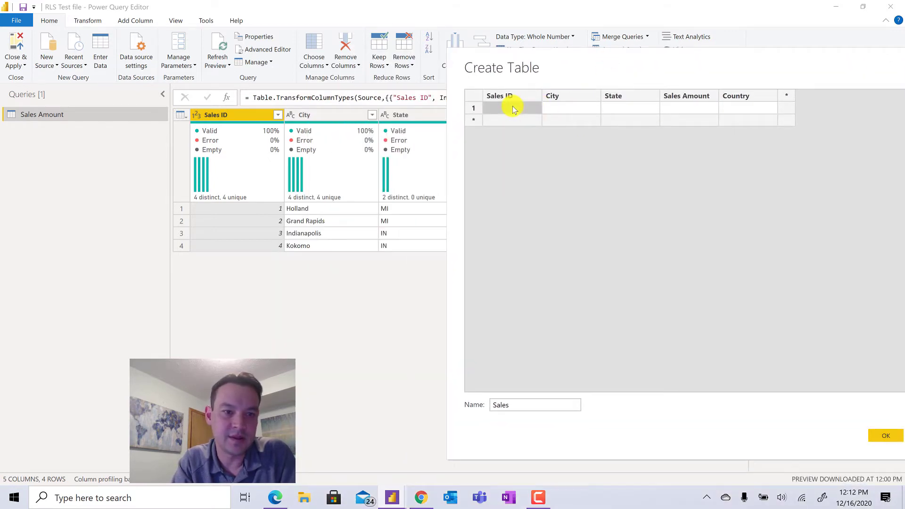
{"action": "type", "text": "1"}
{"action": "left_click", "coordinate": [565, 109]}
{"action": "left_click", "coordinate": [565, 108]}
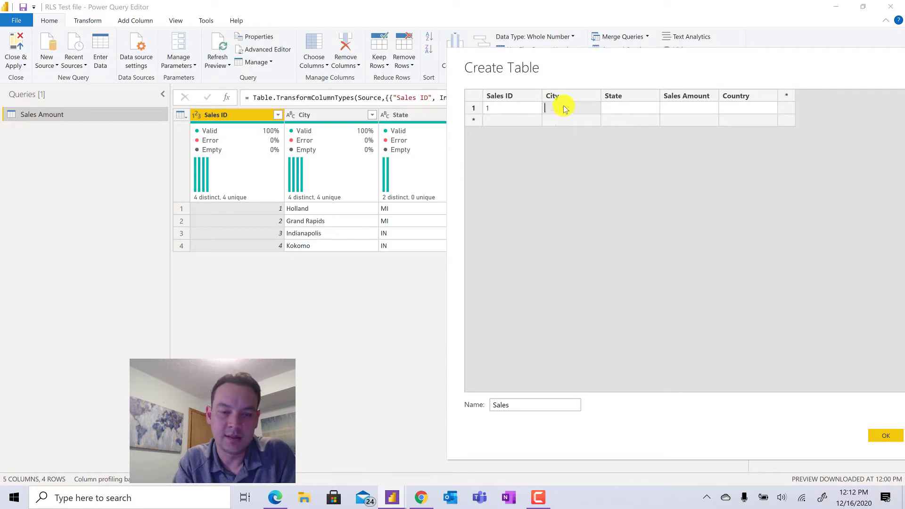
{"action": "type", "text": "Holland"}
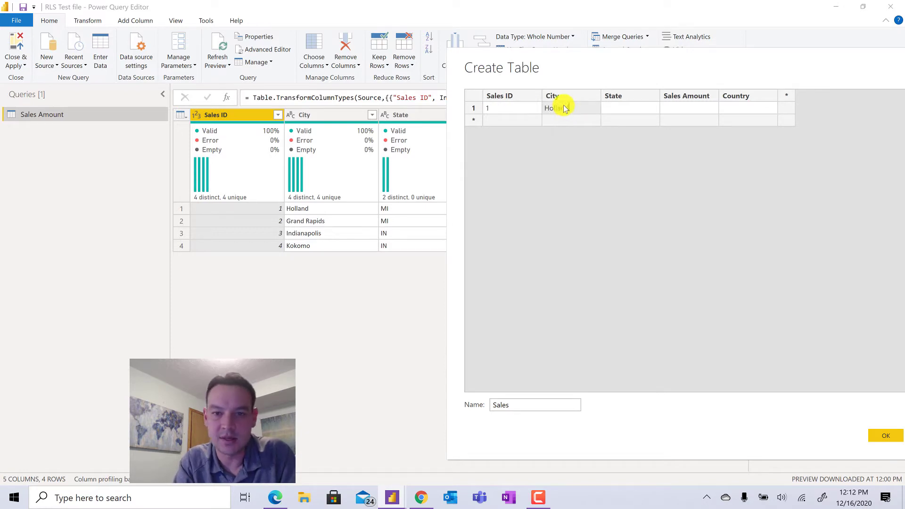
{"action": "left_click", "coordinate": [615, 106]}
{"action": "type", "text": "MI"}
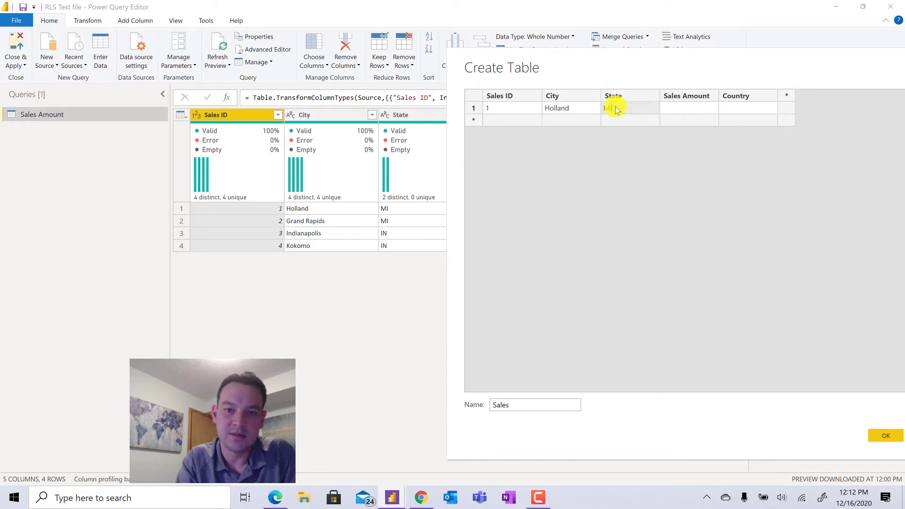
Discard the manually entered table, then close the query editor and return to the report.
{"action": "left_click_drag", "start_coordinate": [741, 67], "coordinate": [359, 147]}
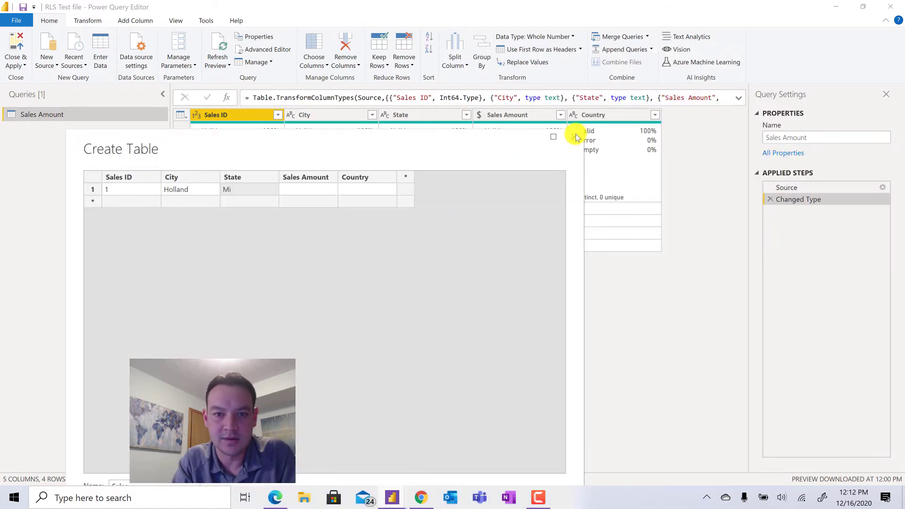
{"action": "left_click", "coordinate": [573, 138]}
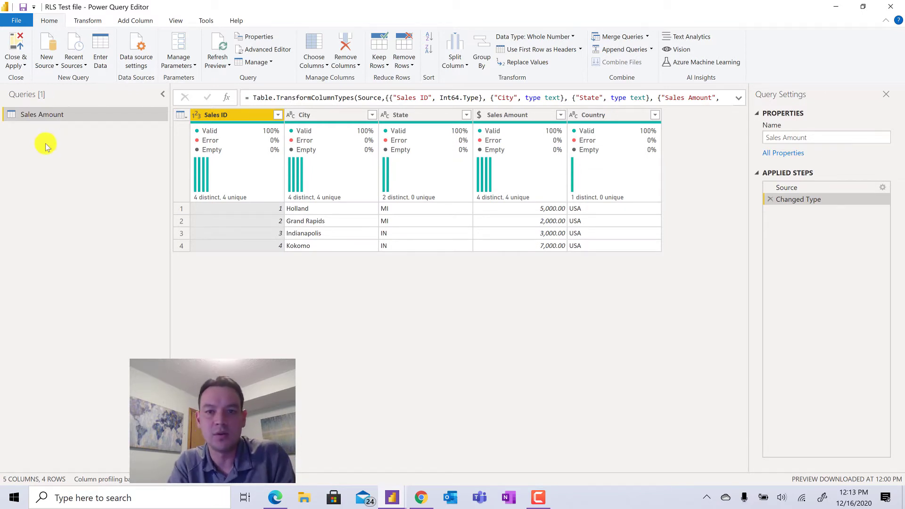
{"action": "left_click", "coordinate": [20, 56]}
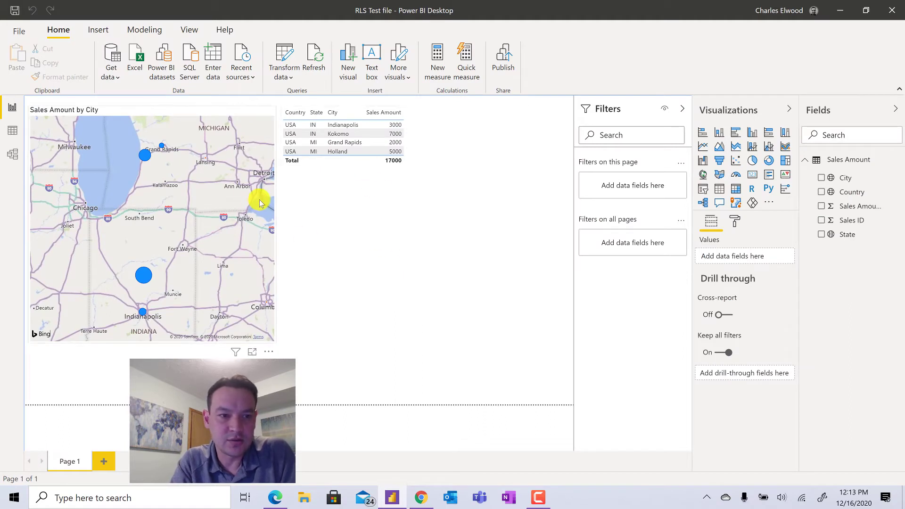
Set the City column's data category to City.
{"action": "left_click", "coordinate": [842, 179]}
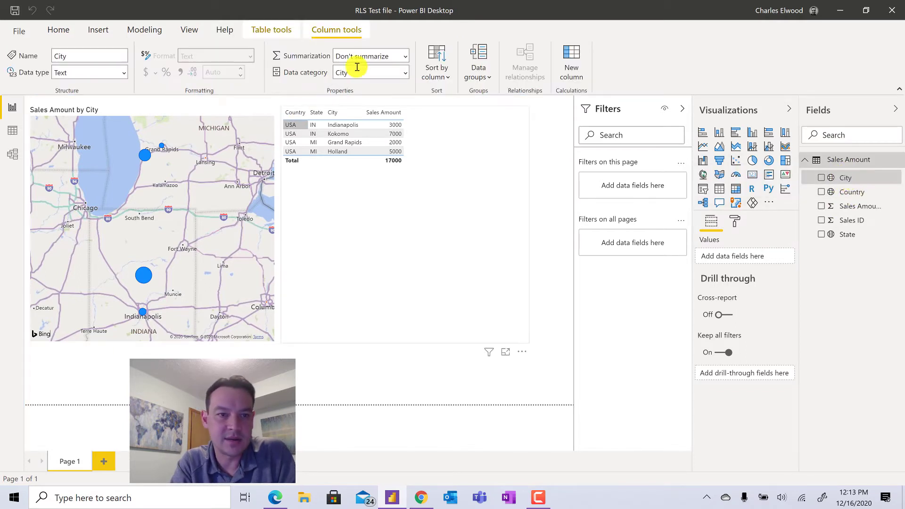
{"action": "left_click", "coordinate": [405, 73]}
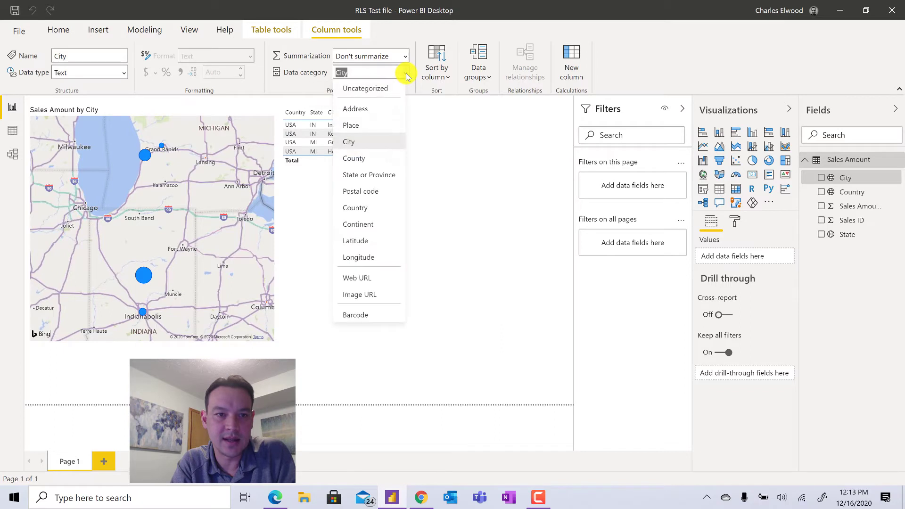
{"action": "left_click", "coordinate": [374, 142]}
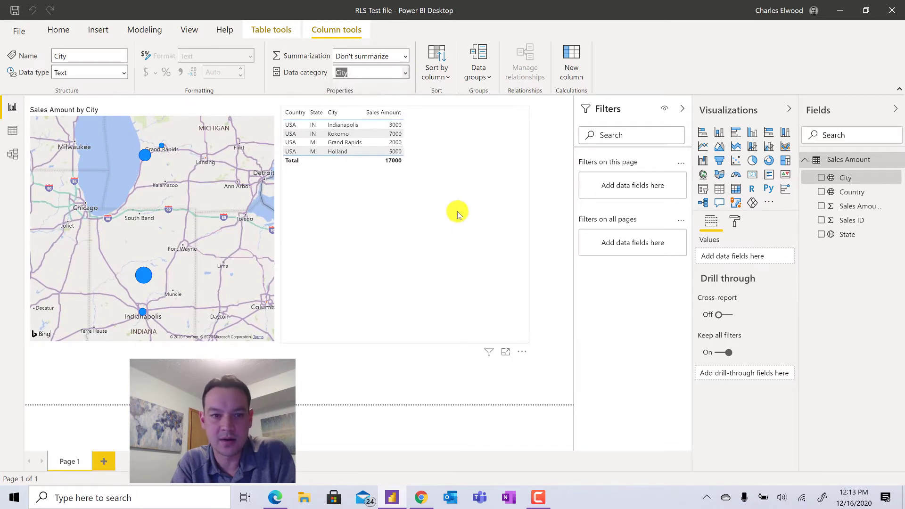
Examine which fields the table visual and the map visual use.
{"action": "left_click", "coordinate": [442, 150]}
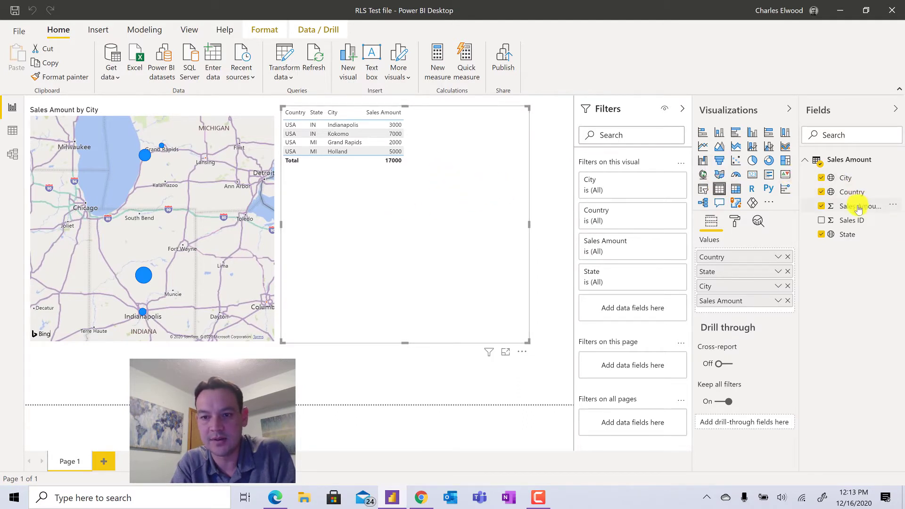
{"action": "left_click", "coordinate": [142, 277]}
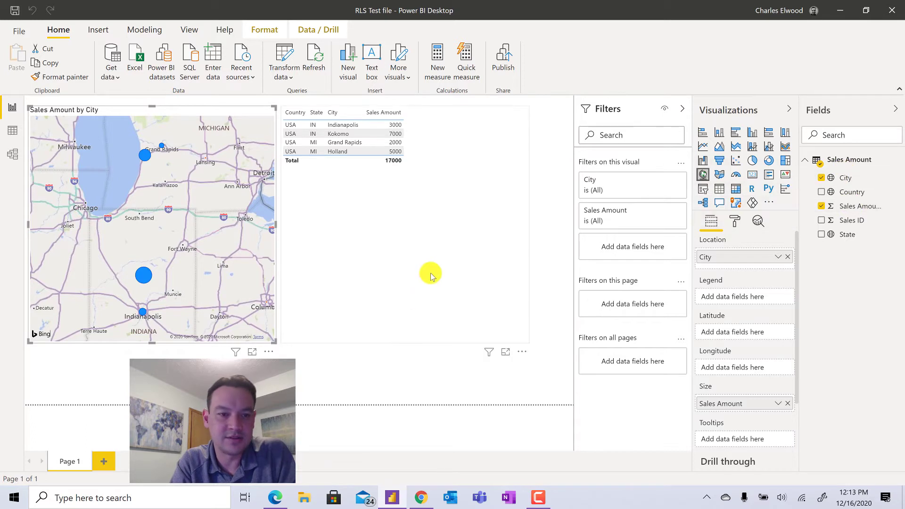
{"action": "left_click", "coordinate": [395, 278]}
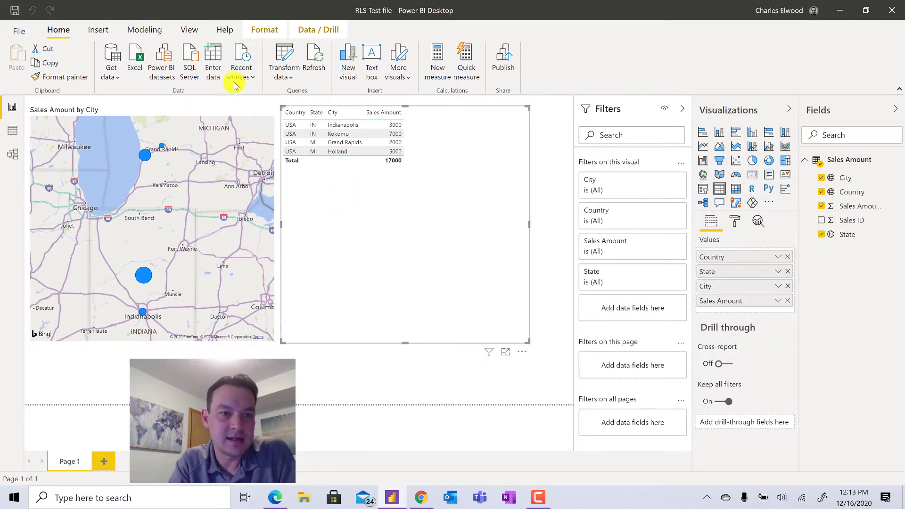
Open the security role management for the model and create a role named Florida.
{"action": "left_click", "coordinate": [99, 30]}
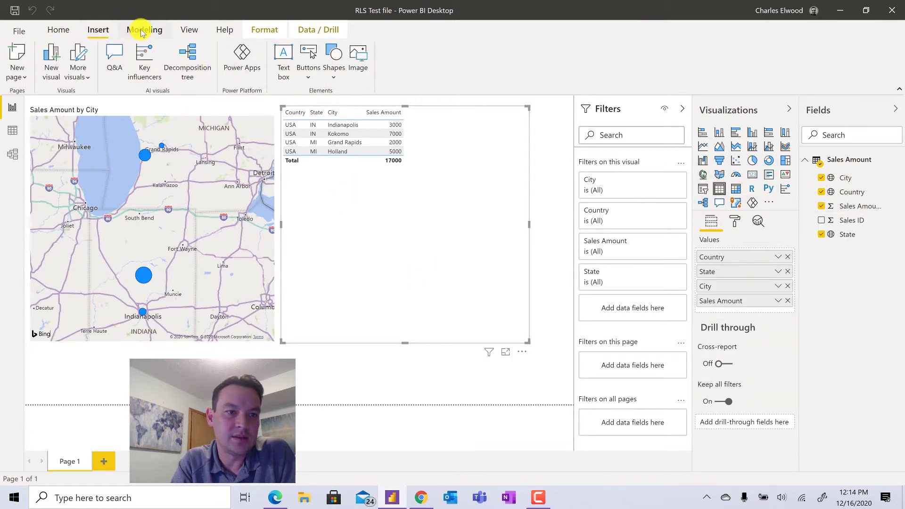
{"action": "left_click", "coordinate": [140, 31]}
{"action": "left_click", "coordinate": [186, 31]}
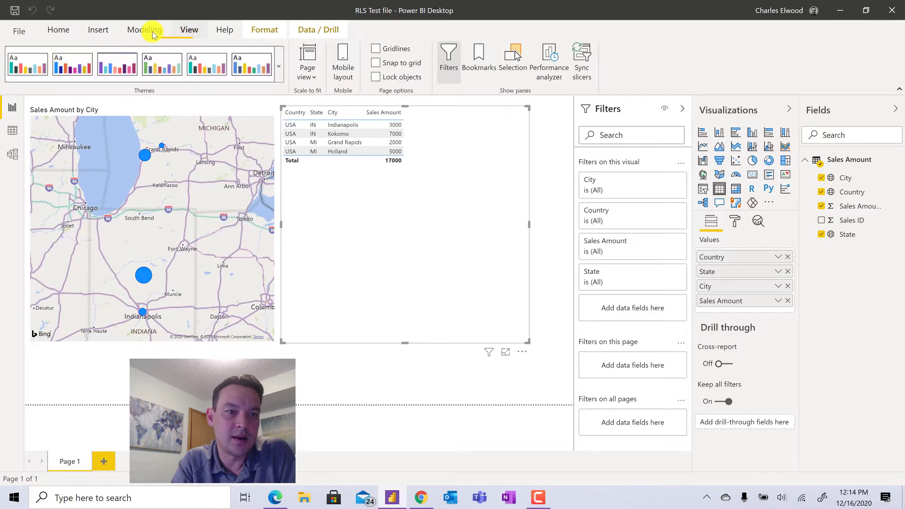
{"action": "left_click", "coordinate": [144, 31]}
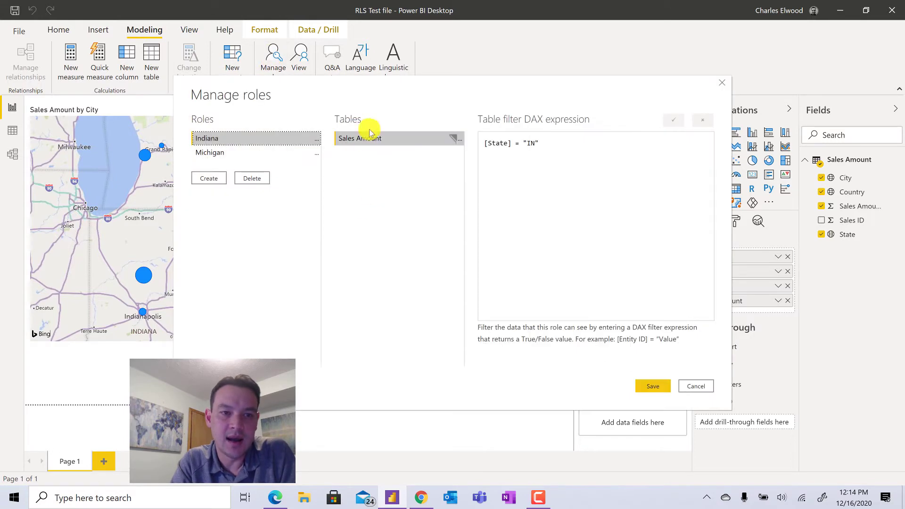
{"action": "left_click_drag", "start_coordinate": [397, 92], "coordinate": [409, 61]}
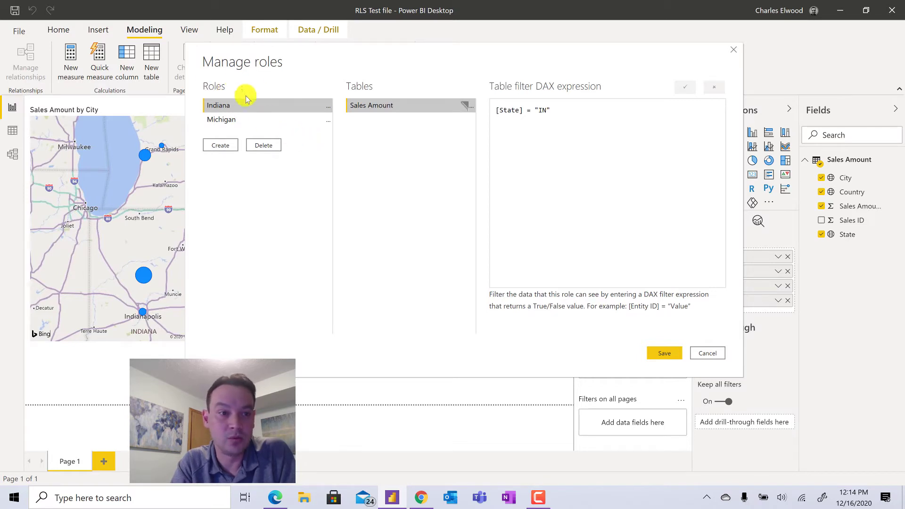
{"action": "left_click", "coordinate": [230, 146]}
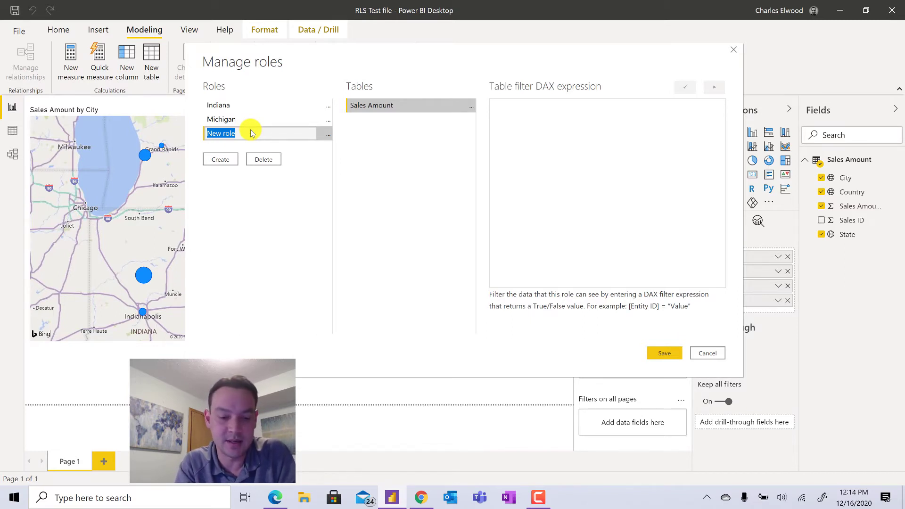
{"action": "type", "text": "Flor"}
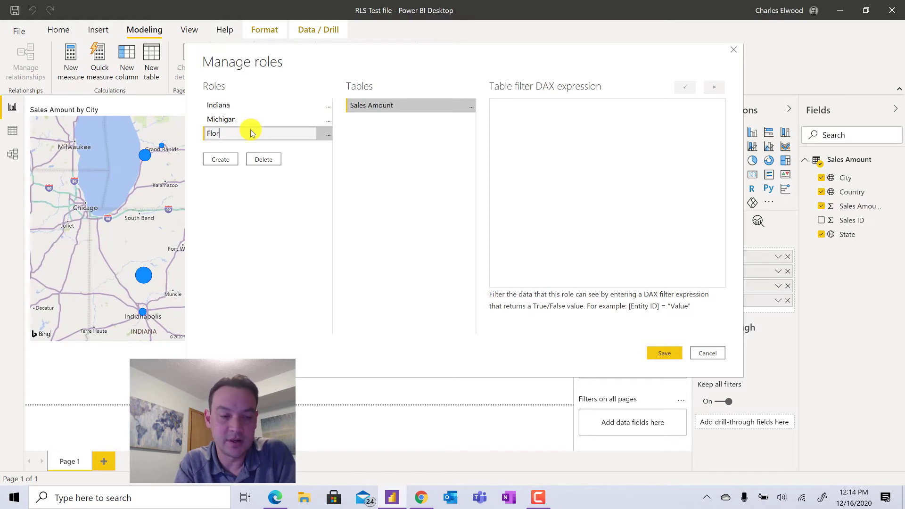
{"action": "type", "text": "ida"}
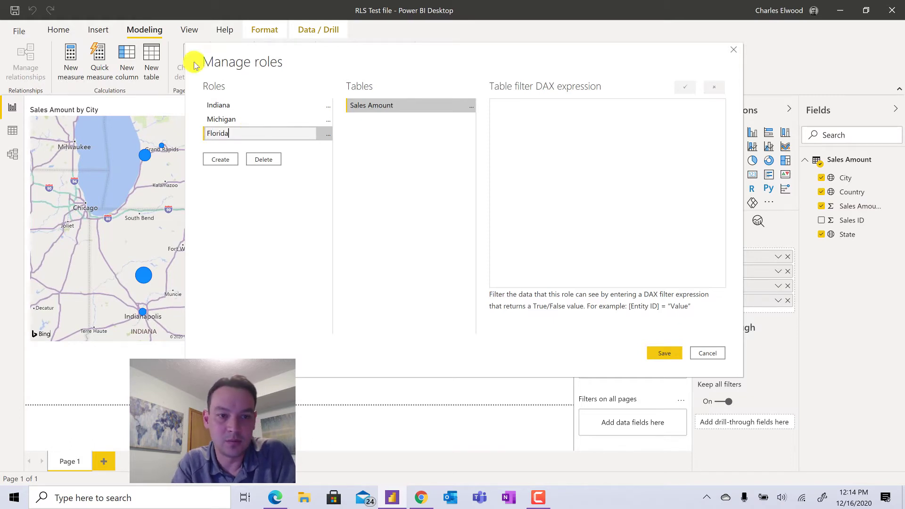
Filter the Sales Amount table for the Florida role with [State] = "Florida" and save the roles.
{"action": "left_click", "coordinate": [388, 109]}
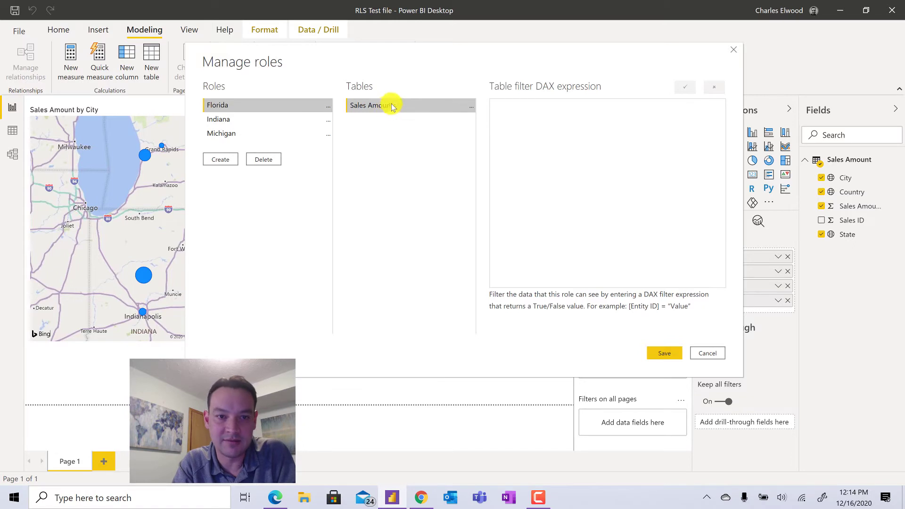
{"action": "left_click", "coordinate": [471, 106]}
{"action": "mouse_move", "coordinate": [533, 114]}
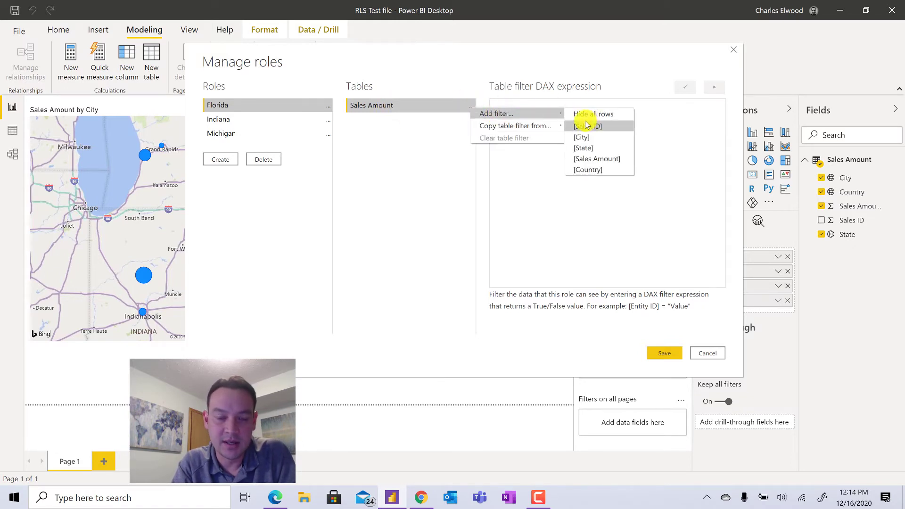
{"action": "left_click", "coordinate": [601, 150]}
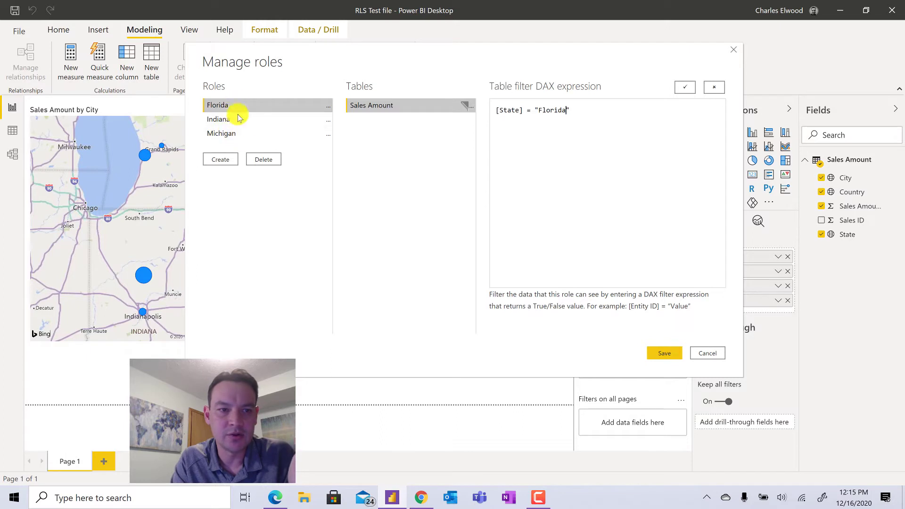
{"action": "left_click", "coordinate": [473, 106]}
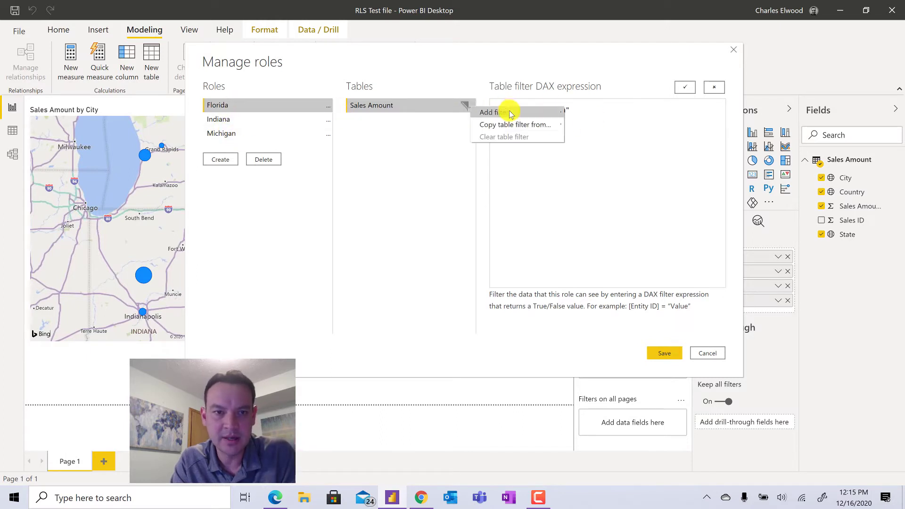
{"action": "mouse_move", "coordinate": [505, 112]}
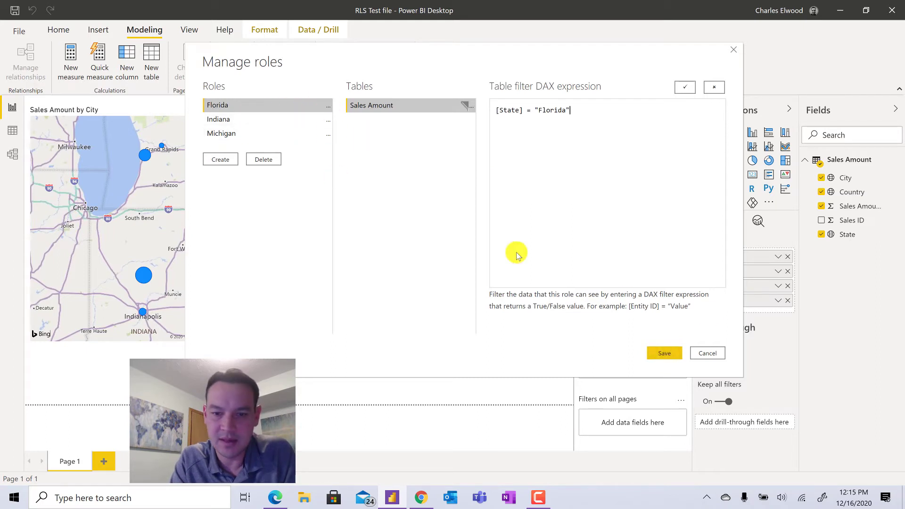
{"action": "left_click", "coordinate": [666, 351]}
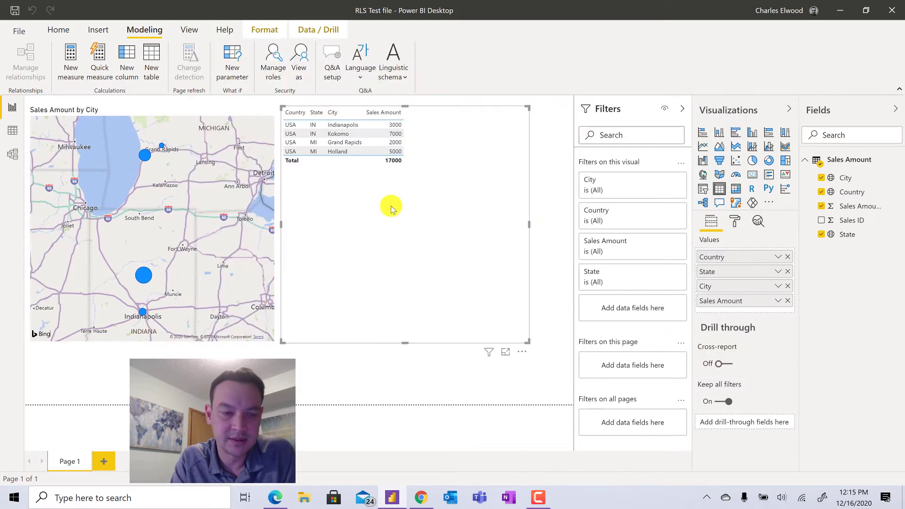
Preview the report as the Florida role.
{"action": "left_click", "coordinate": [300, 63]}
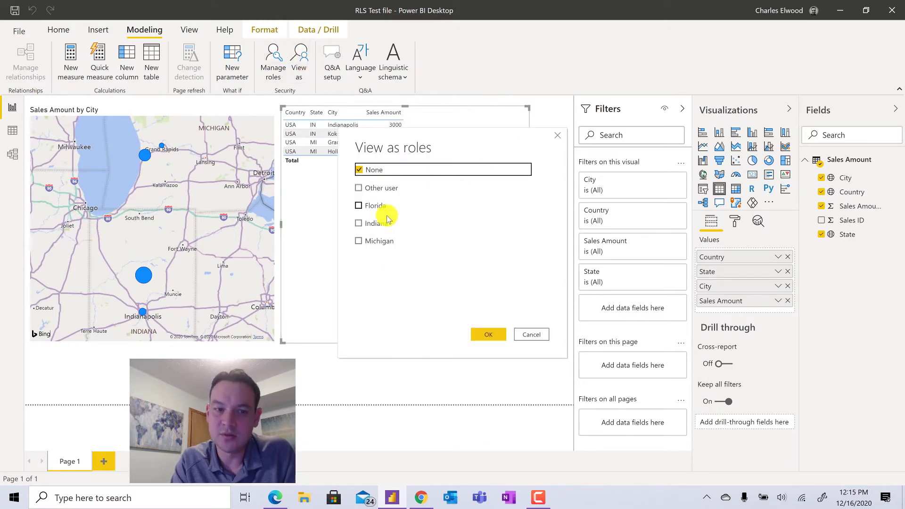
{"action": "left_click", "coordinate": [359, 204]}
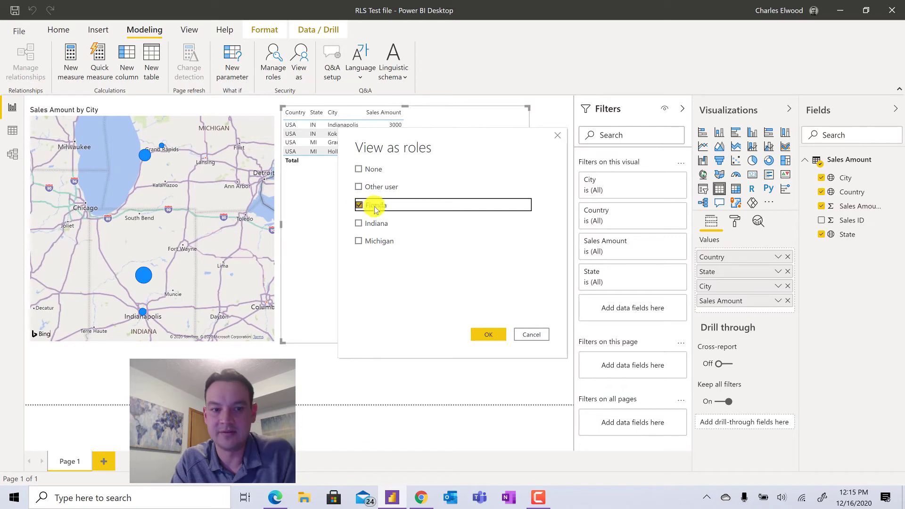
{"action": "left_click", "coordinate": [489, 334]}
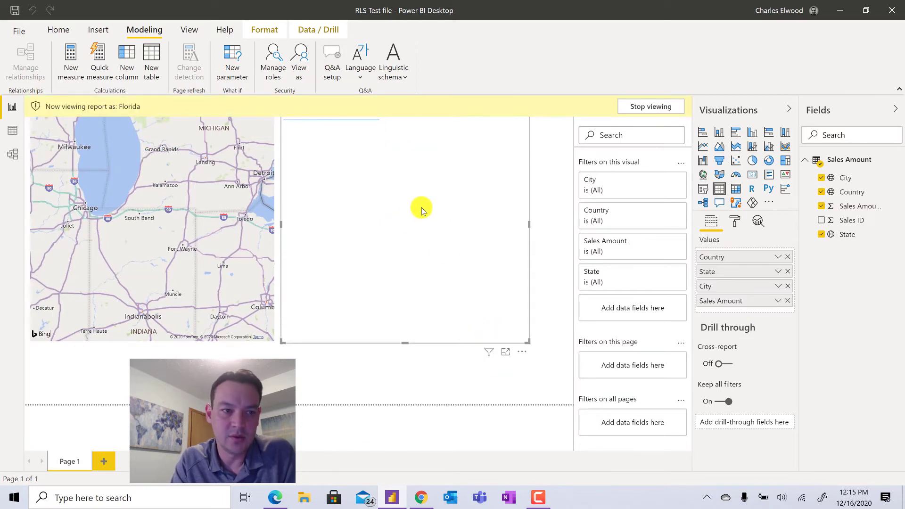
Switch the report preview from the Florida role to the Michigan role.
{"action": "left_click", "coordinate": [299, 66]}
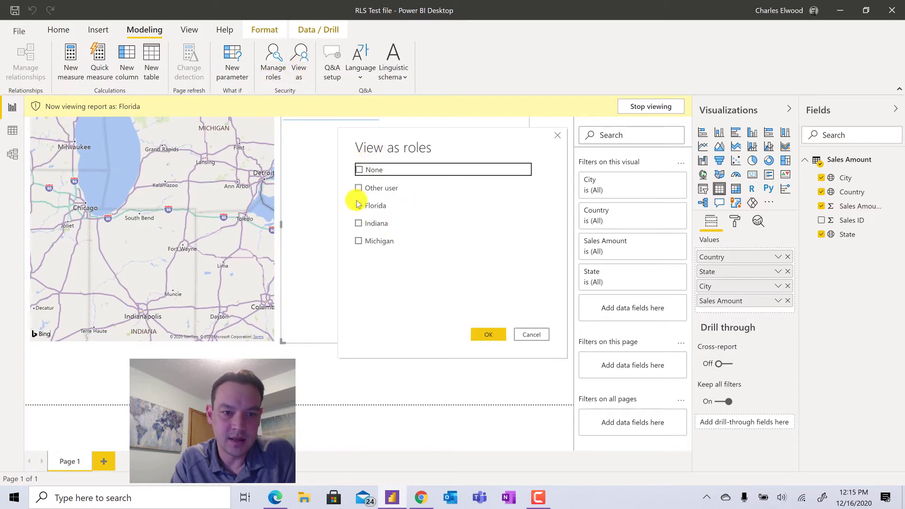
{"action": "left_click", "coordinate": [358, 205]}
{"action": "left_click", "coordinate": [360, 241]}
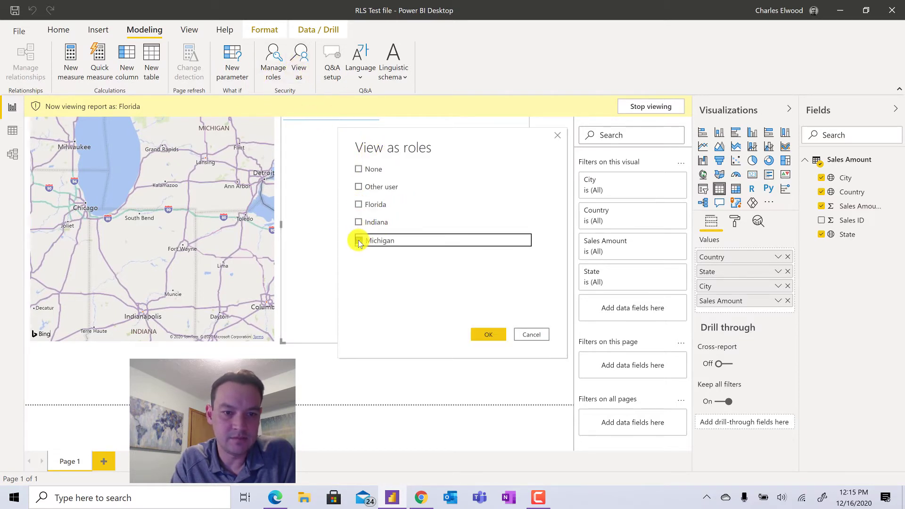
{"action": "left_click", "coordinate": [488, 334]}
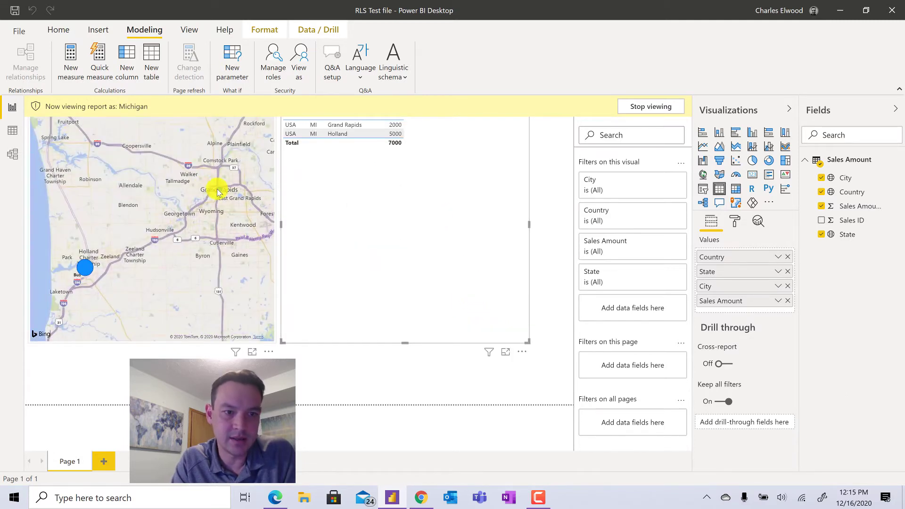
End the Michigan role preview by viewing the report with no role applied.
{"action": "left_click", "coordinate": [301, 78]}
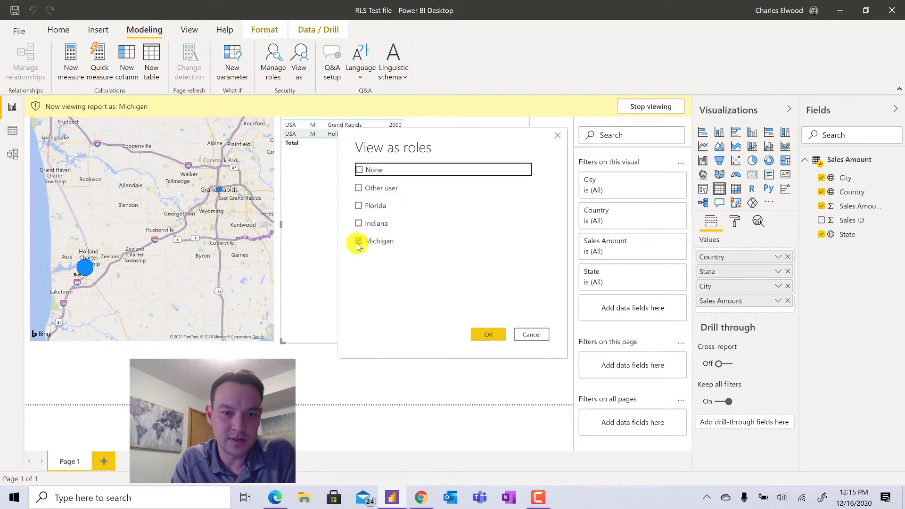
{"action": "left_click", "coordinate": [359, 242]}
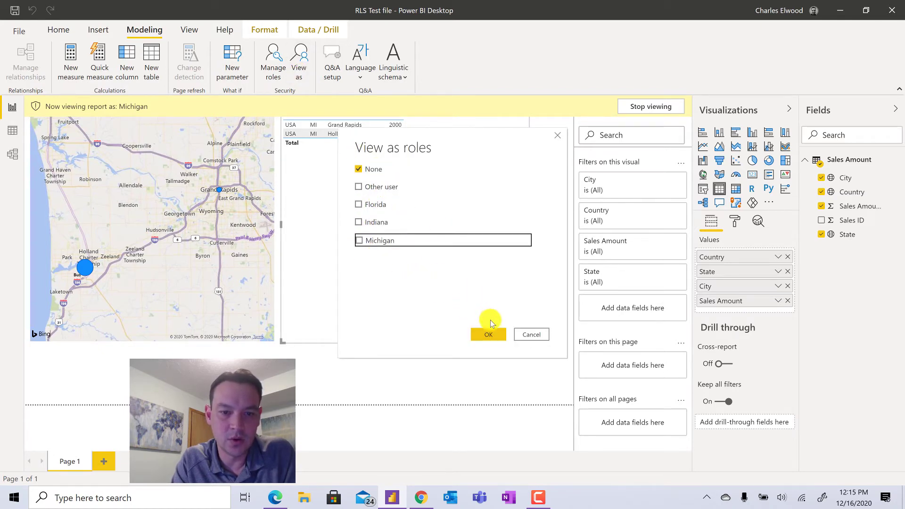
{"action": "left_click", "coordinate": [487, 335]}
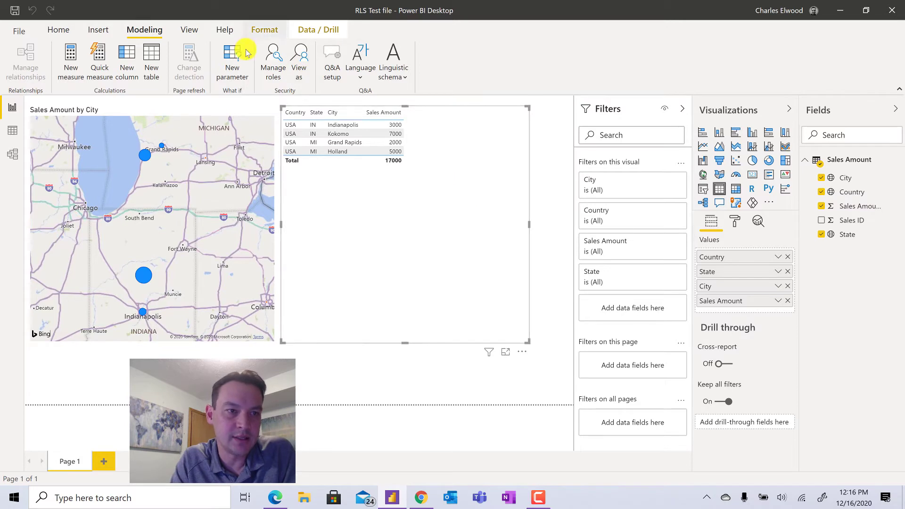
Switch to the Power BI service in Chrome and open the security settings of the RLS Test file dataset in the RLS Test workspace.
{"action": "left_click", "coordinate": [59, 29]}
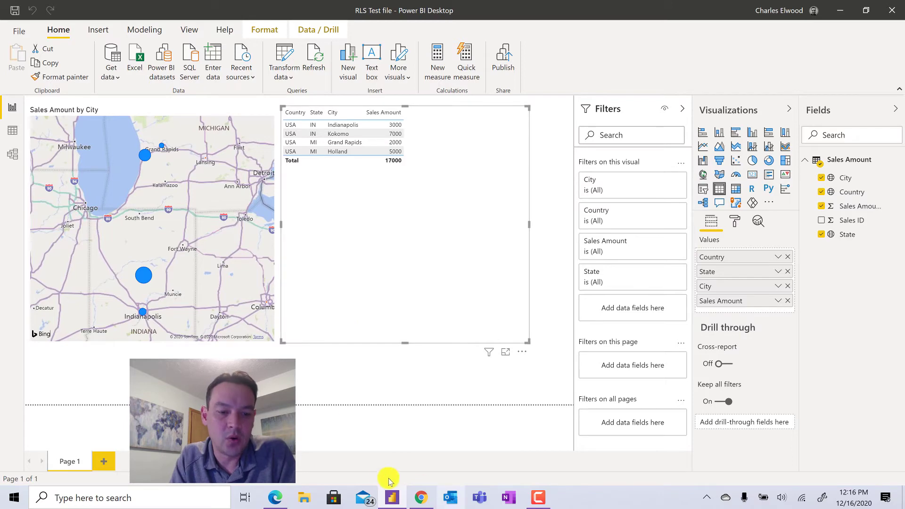
{"action": "left_click", "coordinate": [418, 498]}
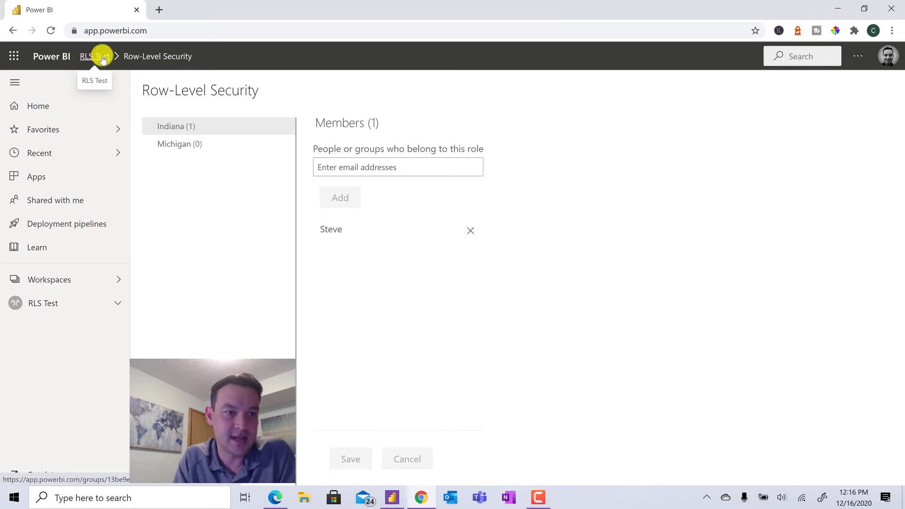
{"action": "left_click", "coordinate": [117, 305]}
{"action": "scroll", "coordinate": [95, 354], "scroll_direction": "down", "scroll_amount": 2}
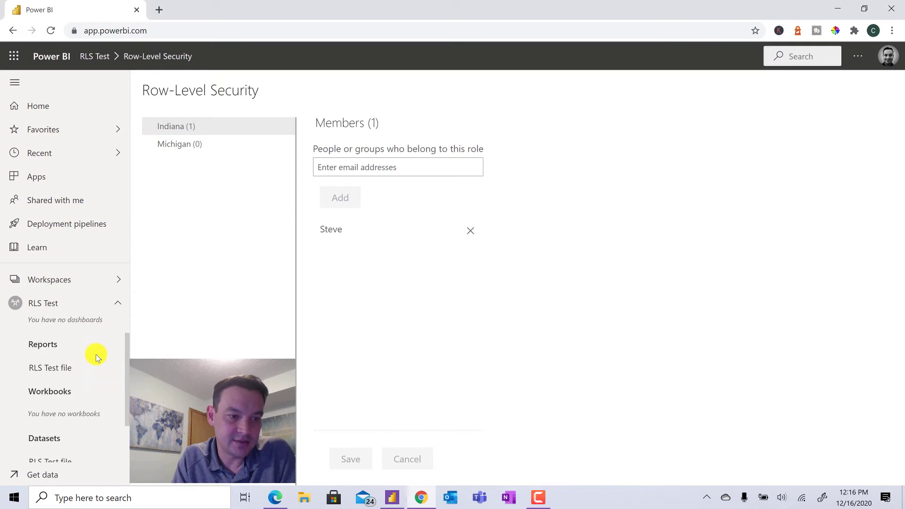
{"action": "scroll", "coordinate": [87, 363], "scroll_direction": "up", "scroll_amount": 2}
{"action": "scroll", "coordinate": [81, 372], "scroll_direction": "down", "scroll_amount": 3}
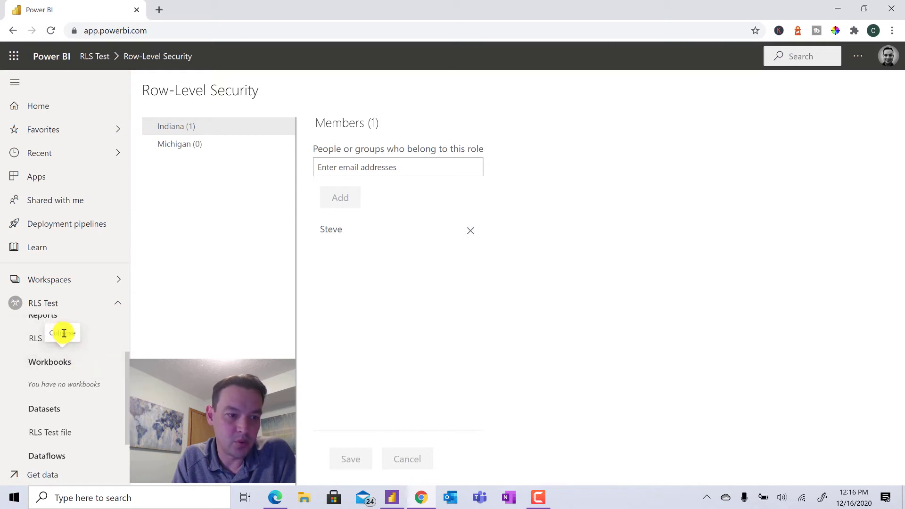
{"action": "scroll", "coordinate": [95, 407], "scroll_direction": "down", "scroll_amount": 1}
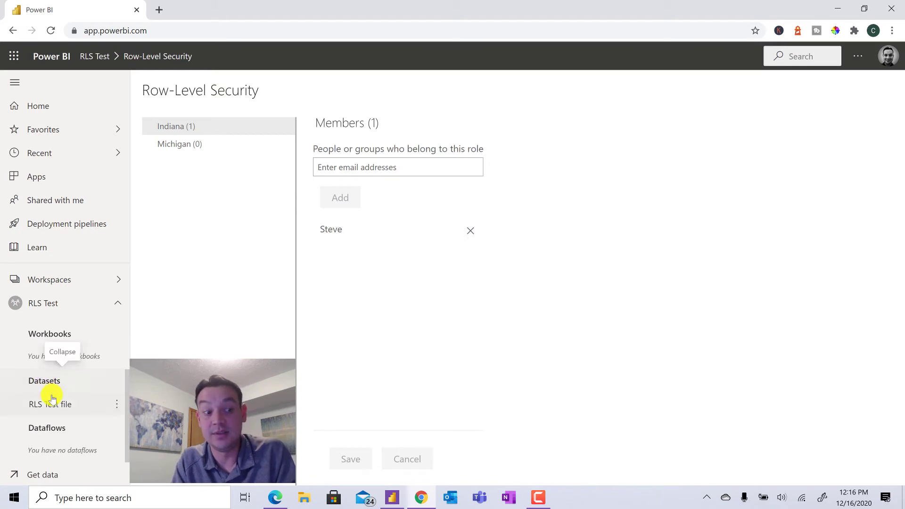
{"action": "scroll", "coordinate": [52, 398], "scroll_direction": "up", "scroll_amount": 2}
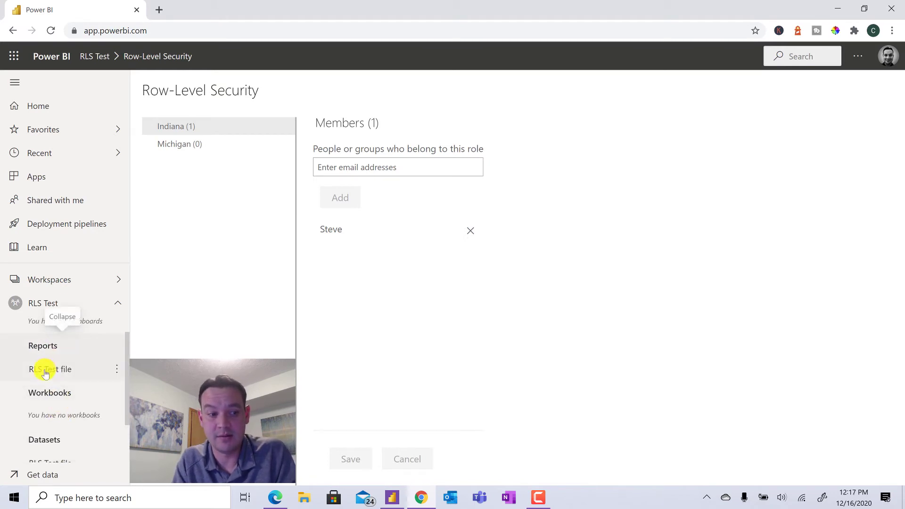
{"action": "scroll", "coordinate": [46, 372], "scroll_direction": "down", "scroll_amount": 2}
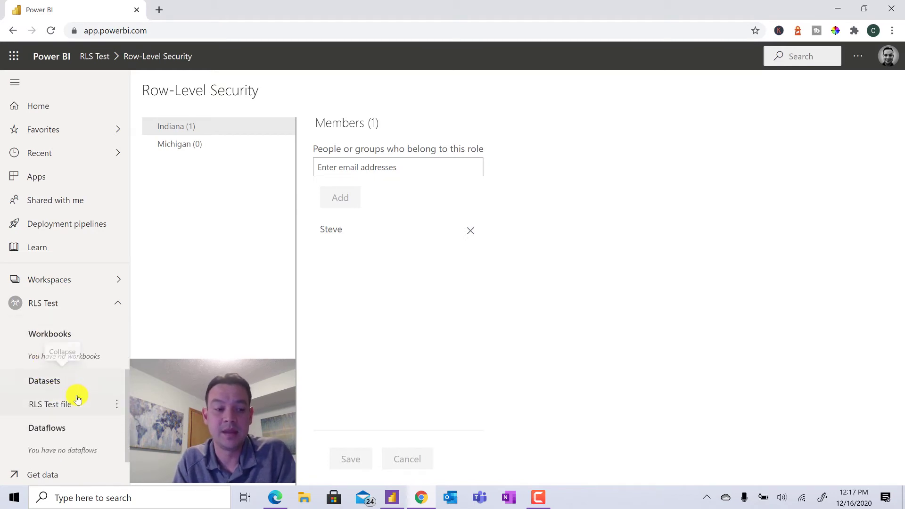
{"action": "scroll", "coordinate": [75, 396], "scroll_direction": "up", "scroll_amount": 1}
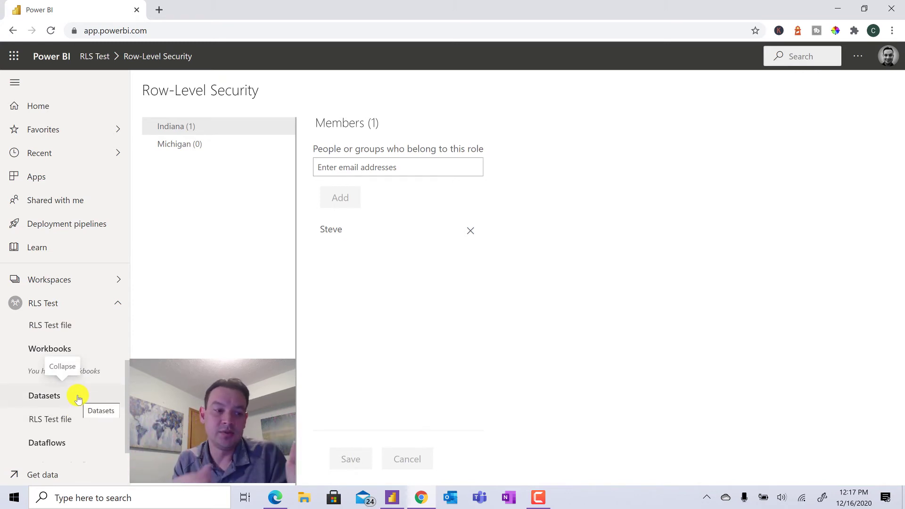
{"action": "left_click", "coordinate": [117, 419]}
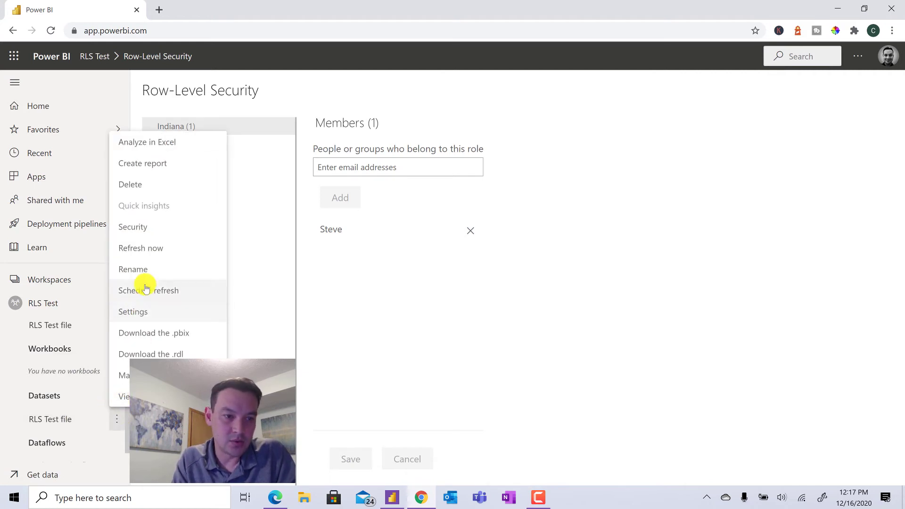
{"action": "left_click", "coordinate": [148, 227]}
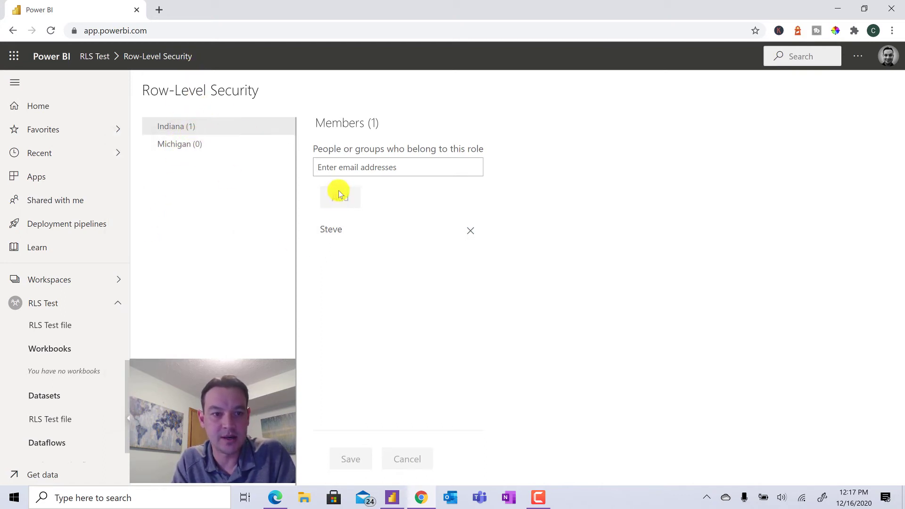
Remove the existing member from the Indiana role and save, then open the Michigan role.
{"action": "left_click", "coordinate": [471, 231]}
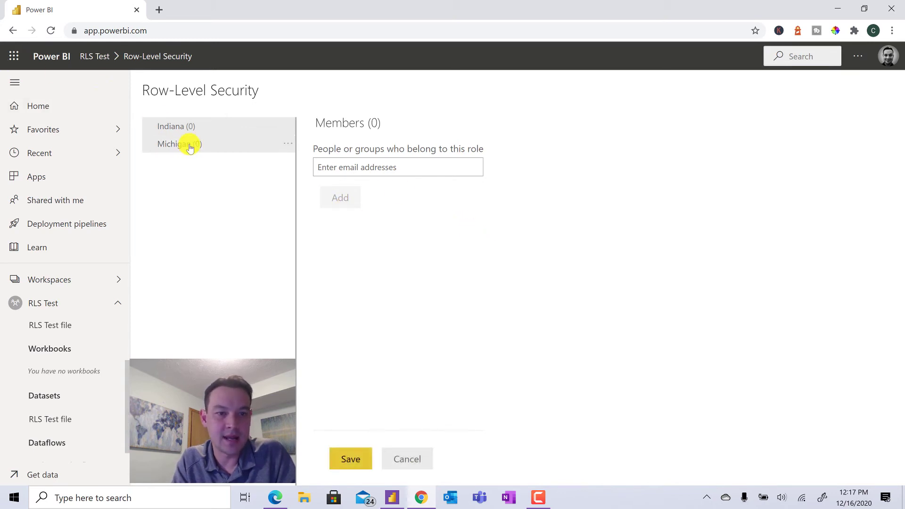
{"action": "left_click", "coordinate": [353, 458]}
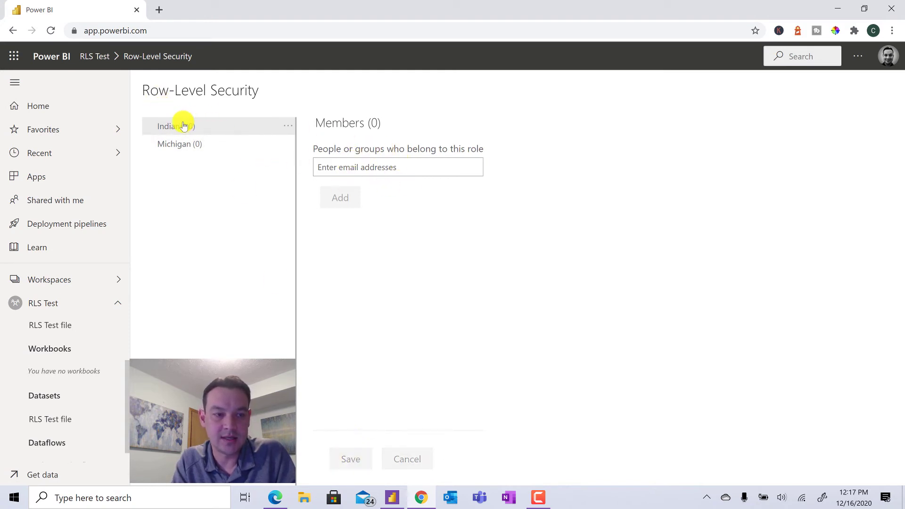
{"action": "left_click", "coordinate": [192, 148]}
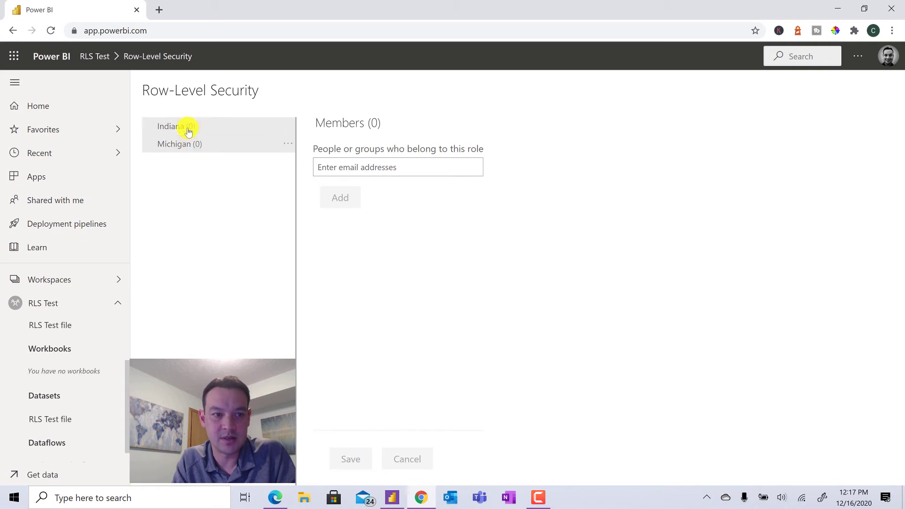
Switch to Edge and open the RLS Test file report from the RLS Test workspace to check the other account's data access.
{"action": "left_click", "coordinate": [277, 498]}
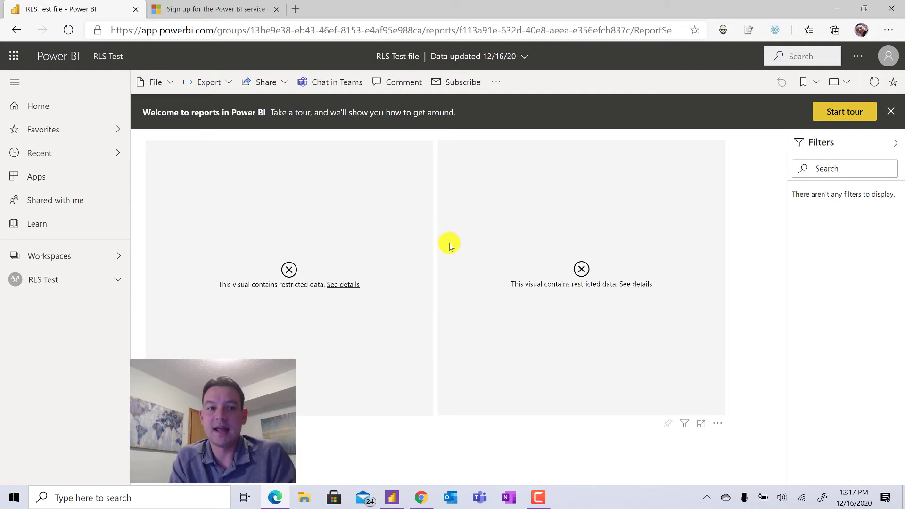
{"action": "left_click", "coordinate": [124, 282]}
{"action": "left_click", "coordinate": [61, 373]}
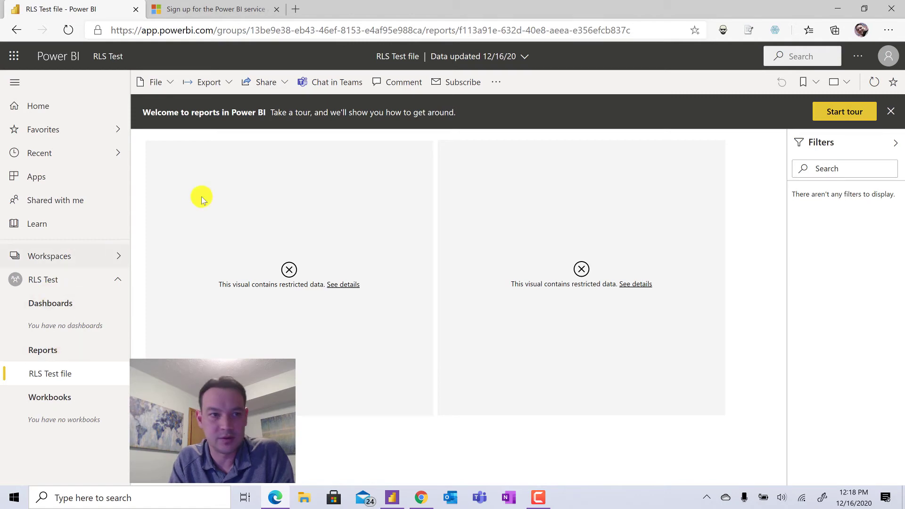
Switch back to Chrome, add the removed member to the Michigan role and save, reloading the page to check that role's membership.
{"action": "left_click", "coordinate": [421, 498]}
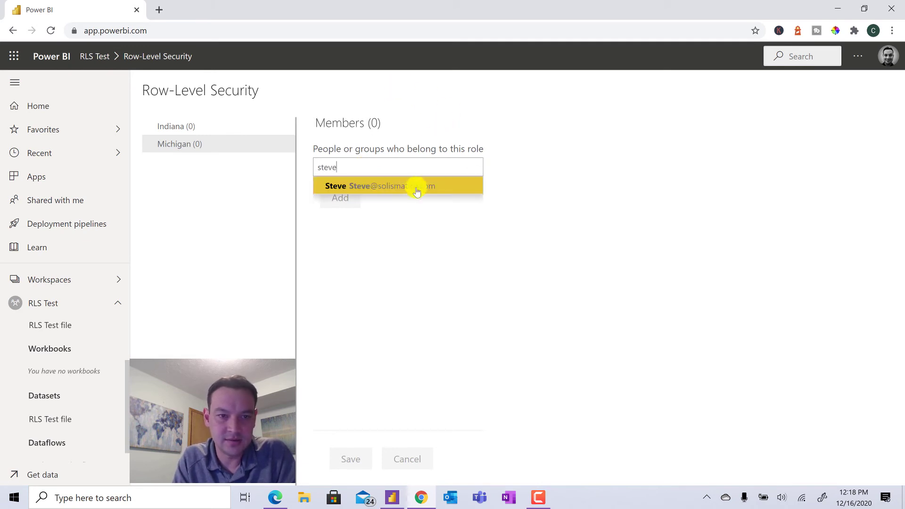
{"action": "left_click", "coordinate": [403, 184]}
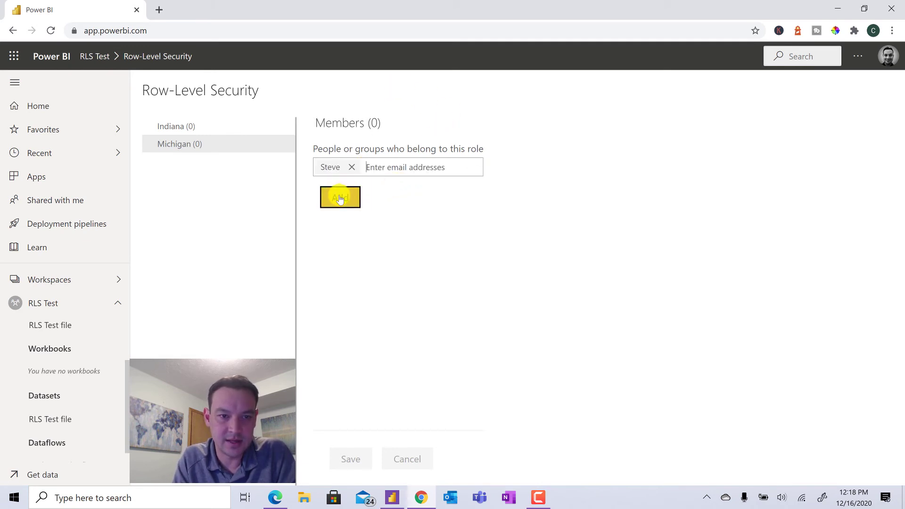
{"action": "left_click", "coordinate": [340, 198]}
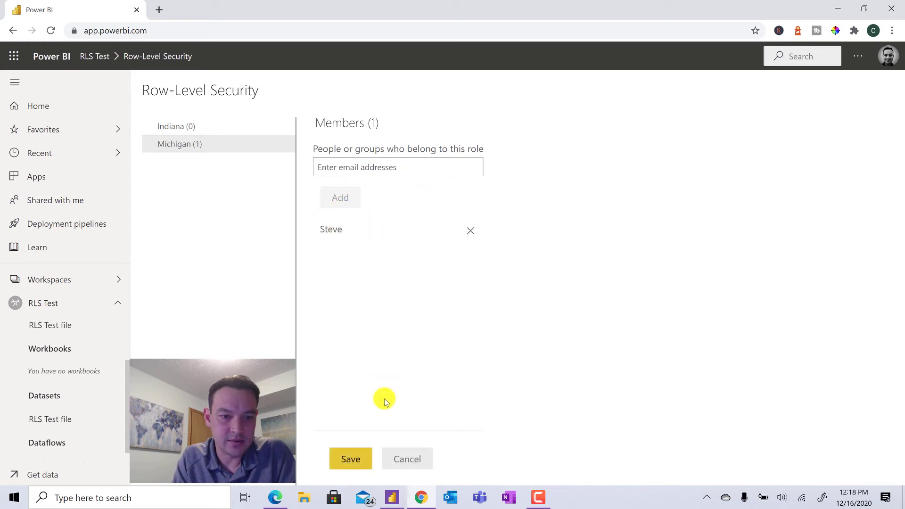
{"action": "left_click", "coordinate": [50, 30]}
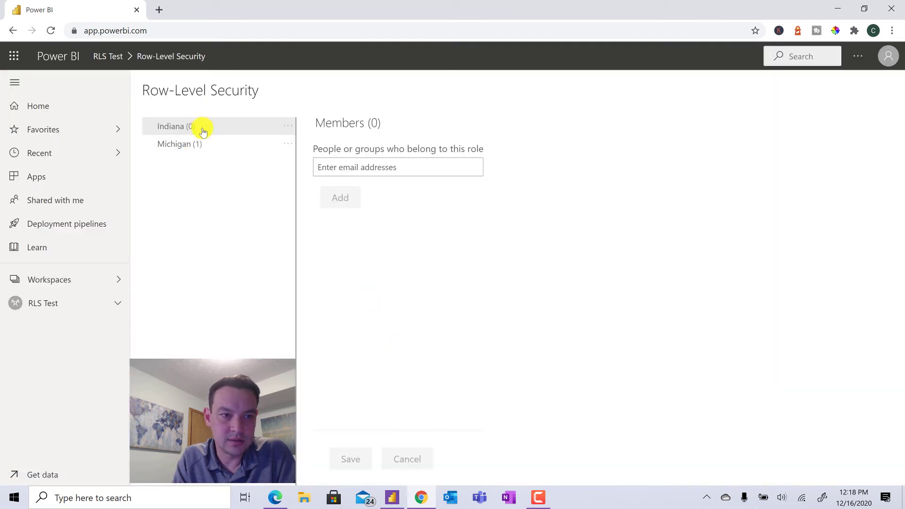
{"action": "left_click", "coordinate": [196, 147]}
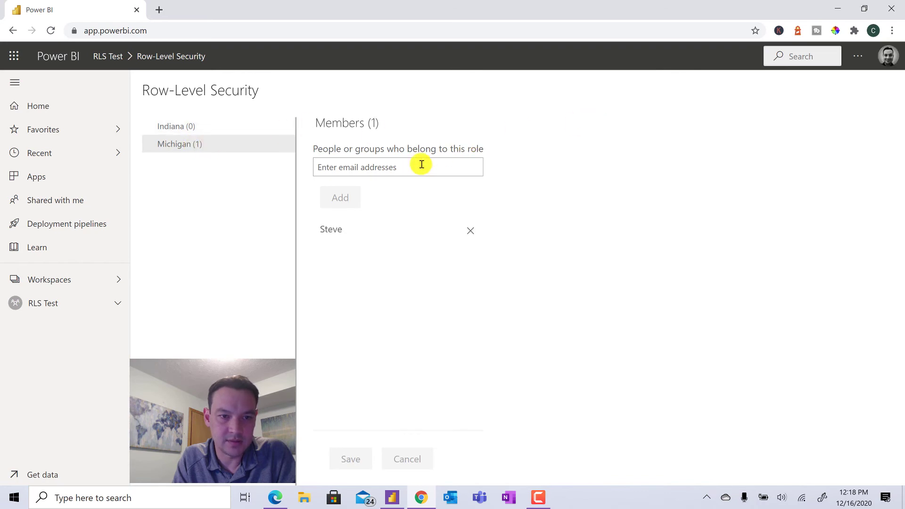
Switch to Edge and reload the RLS Test file report to check which data the Michigan role member can access.
{"action": "left_click", "coordinate": [273, 501]}
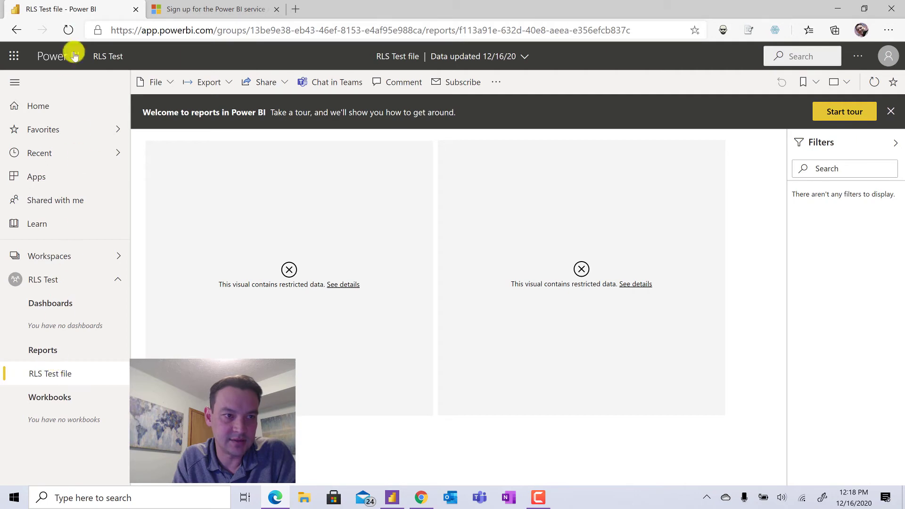
{"action": "left_click", "coordinate": [68, 30]}
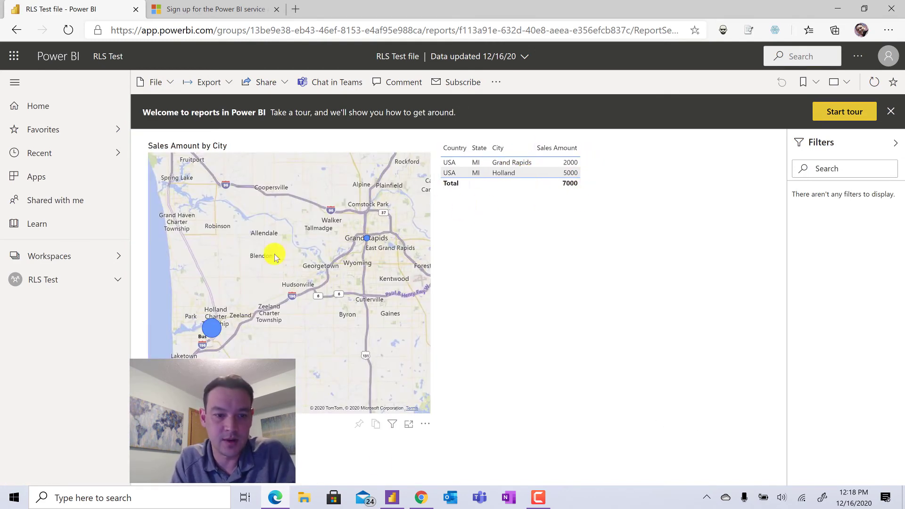
{"action": "left_click", "coordinate": [119, 281]}
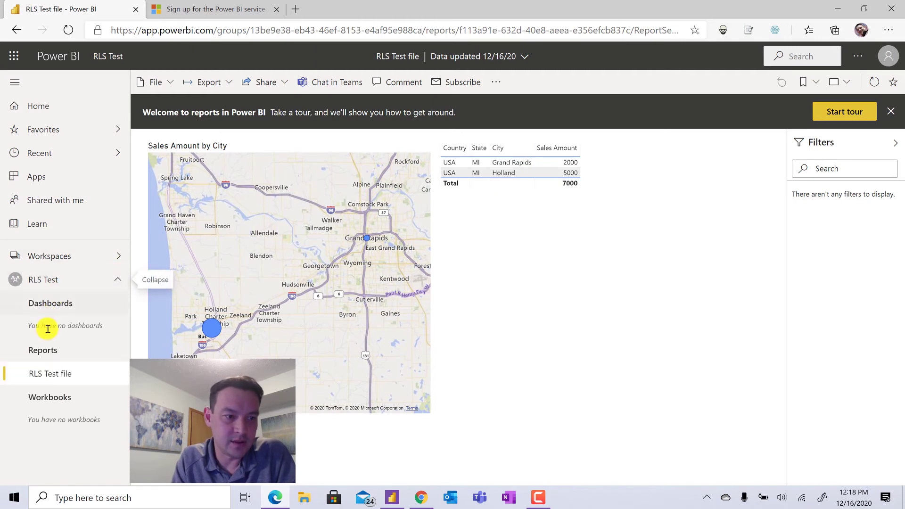
{"action": "left_click", "coordinate": [121, 374]}
{"action": "left_click", "coordinate": [614, 327]}
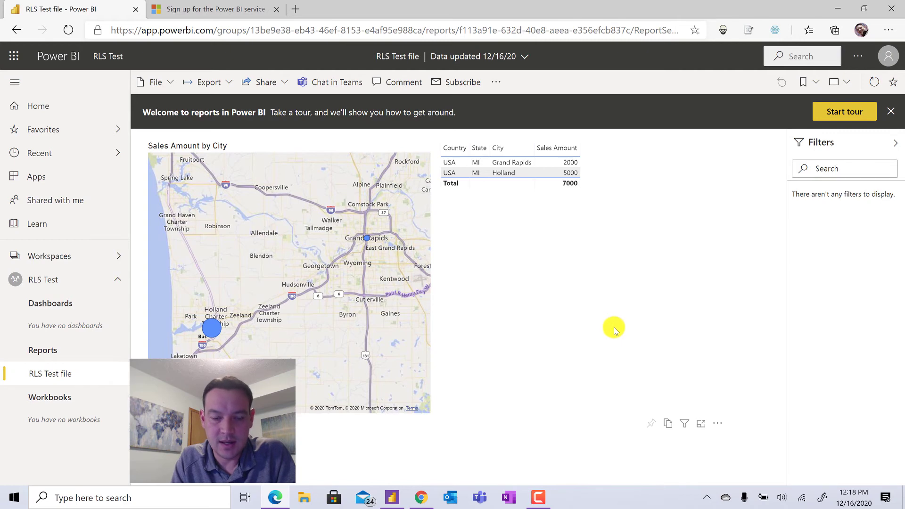
Switch back to Chrome, leave the row-level security settings and open the RLS Test workspace.
{"action": "left_click", "coordinate": [421, 497]}
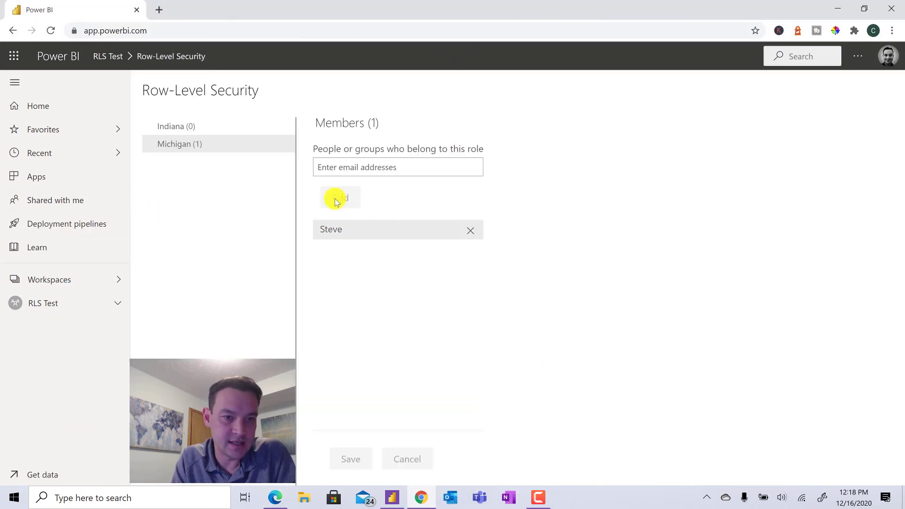
{"action": "left_click", "coordinate": [120, 304]}
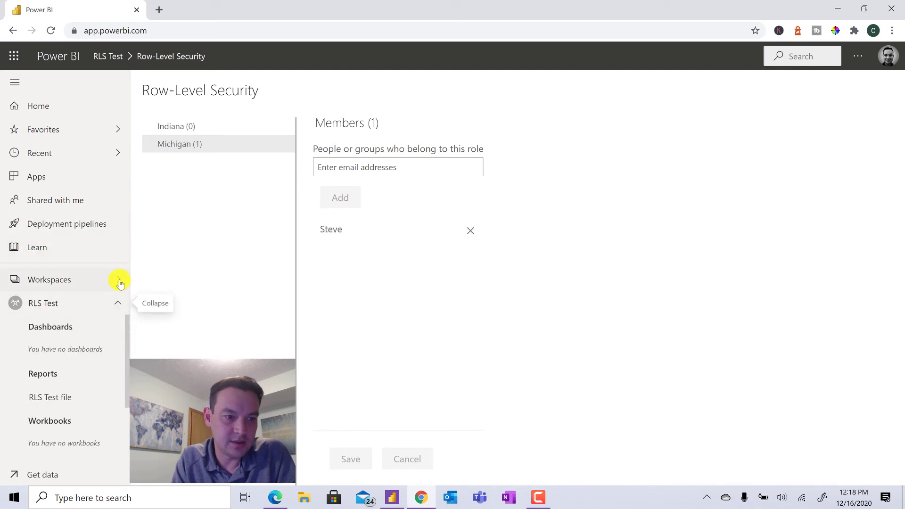
{"action": "scroll", "coordinate": [87, 378], "scroll_direction": "down", "scroll_amount": 2}
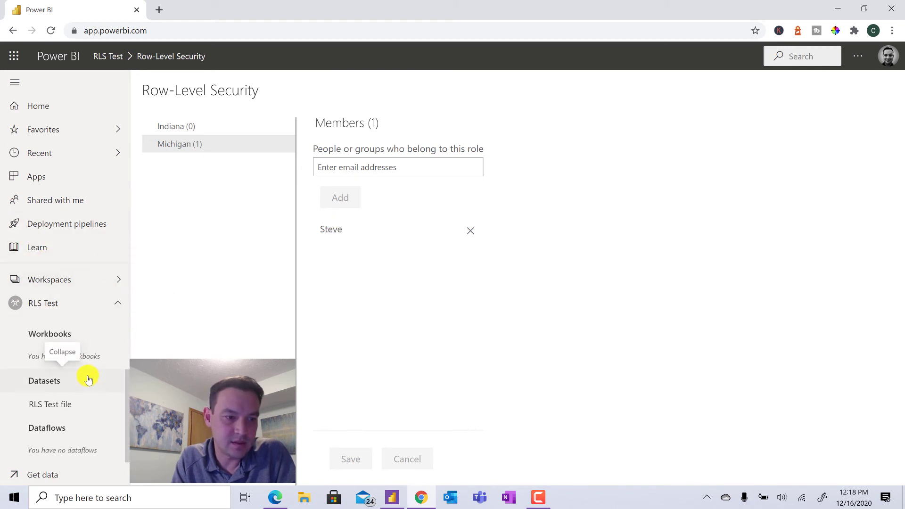
{"action": "scroll", "coordinate": [91, 378], "scroll_direction": "up", "scroll_amount": 1}
{"action": "scroll", "coordinate": [91, 377], "scroll_direction": "up", "scroll_amount": 1}
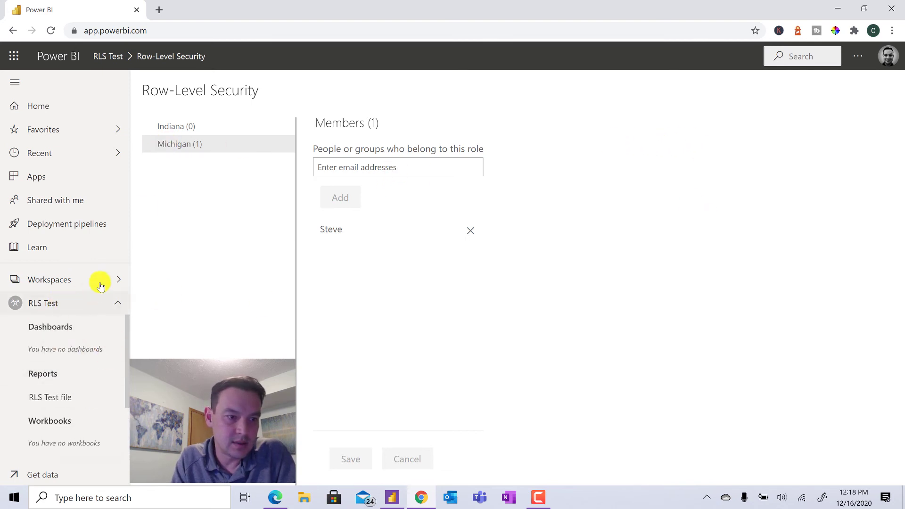
{"action": "left_click", "coordinate": [118, 304]}
{"action": "left_click", "coordinate": [117, 303]}
{"action": "right_click", "coordinate": [56, 305]}
{"action": "left_click", "coordinate": [44, 303]}
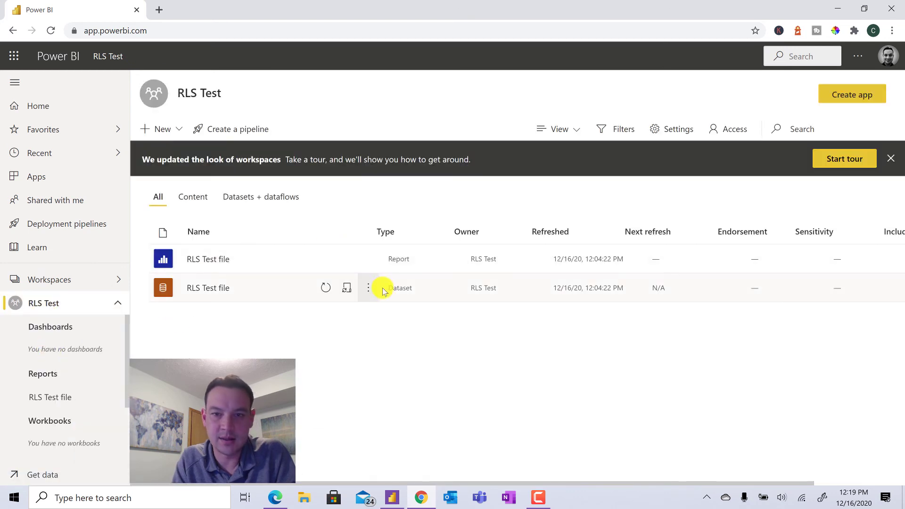
Change the viewer's permission to Member in the RLS Test workspace's access settings, close them and reload the page.
{"action": "left_click", "coordinate": [730, 130]}
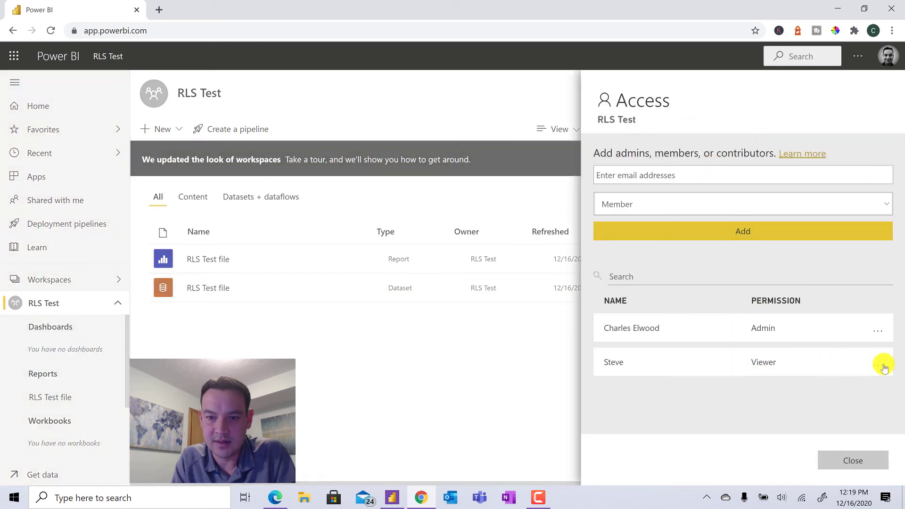
{"action": "left_click", "coordinate": [877, 366]}
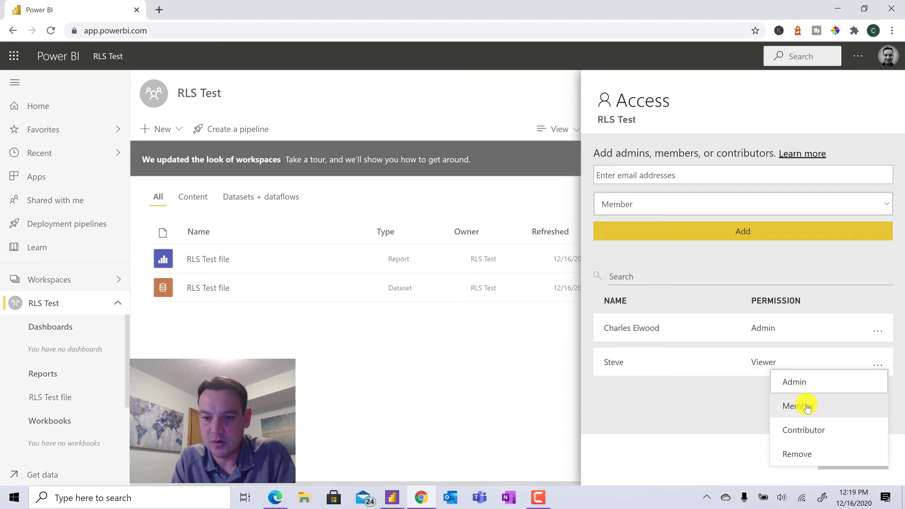
{"action": "left_click", "coordinate": [807, 408]}
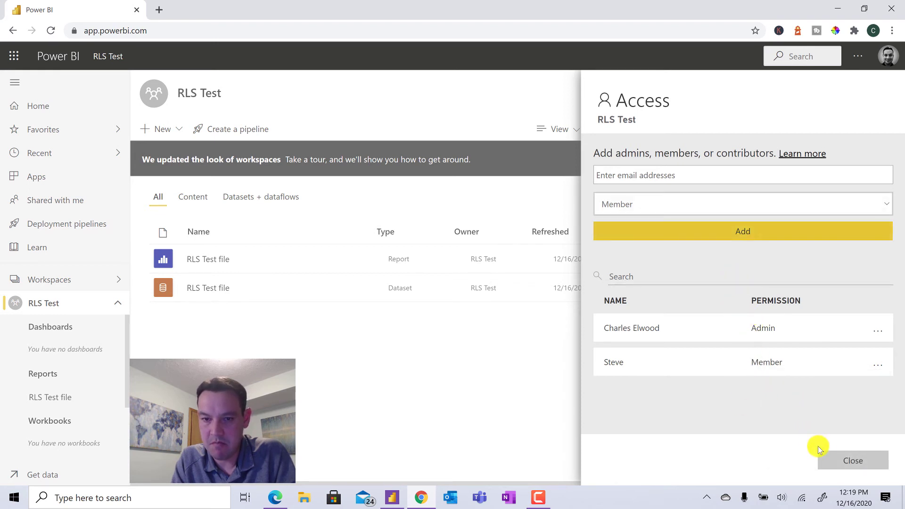
{"action": "left_click", "coordinate": [843, 452]}
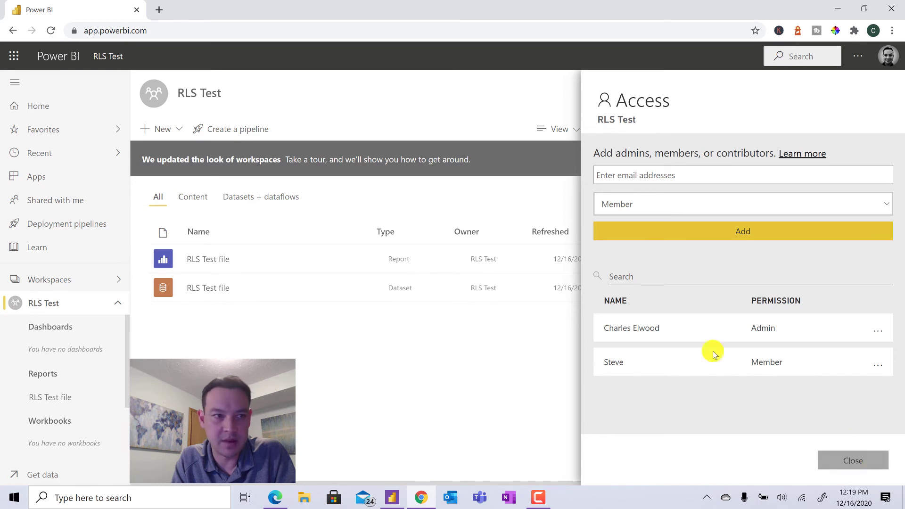
{"action": "left_click", "coordinate": [51, 32]}
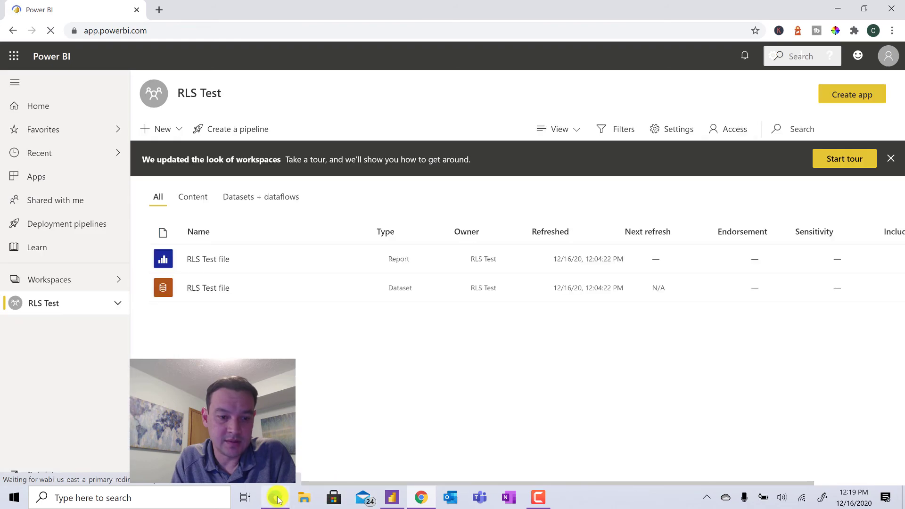
Switch to Edge, reload the report to check the account's data access, and open the RLS Test file dataset.
{"action": "left_click", "coordinate": [276, 495]}
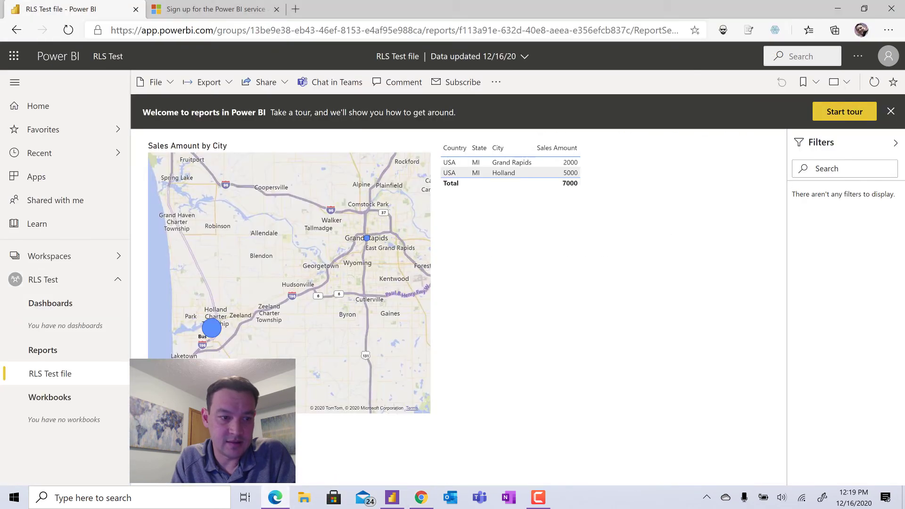
{"action": "left_click", "coordinate": [67, 30]}
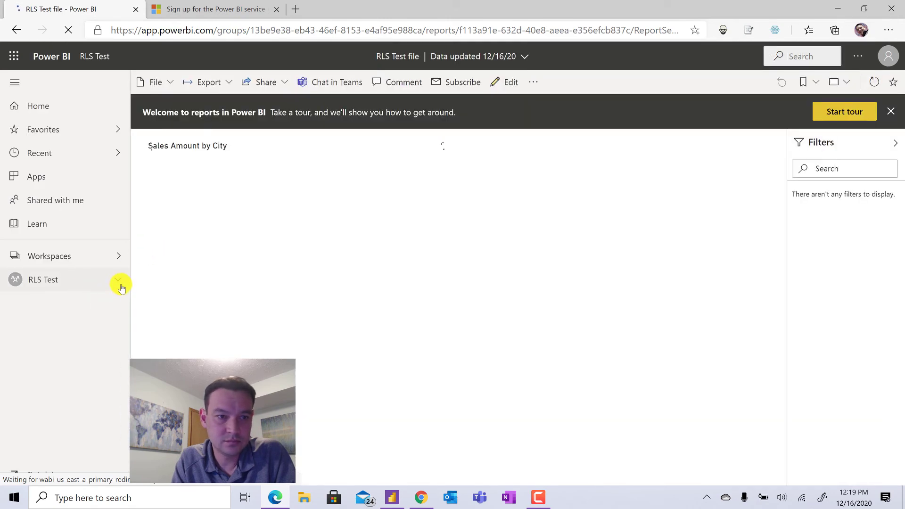
{"action": "left_click", "coordinate": [119, 283]}
{"action": "scroll", "coordinate": [83, 366], "scroll_direction": "down", "scroll_amount": 2}
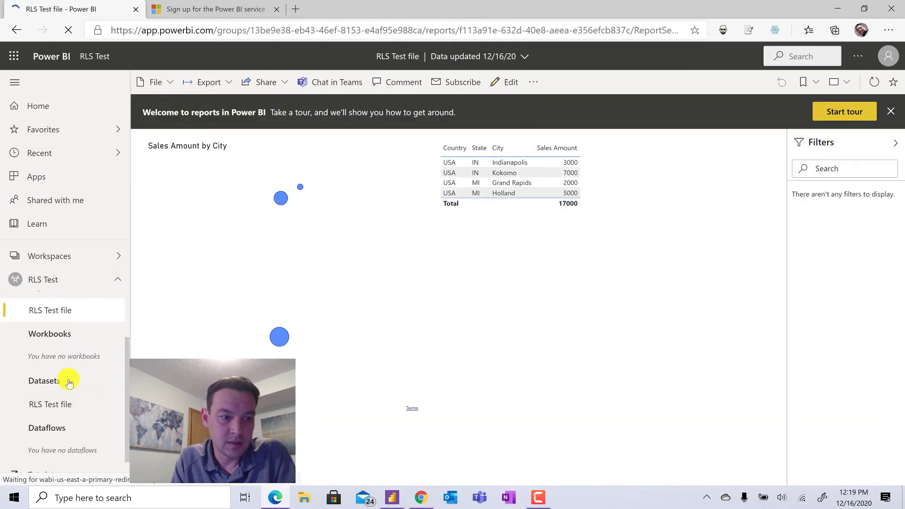
{"action": "left_click", "coordinate": [100, 403]}
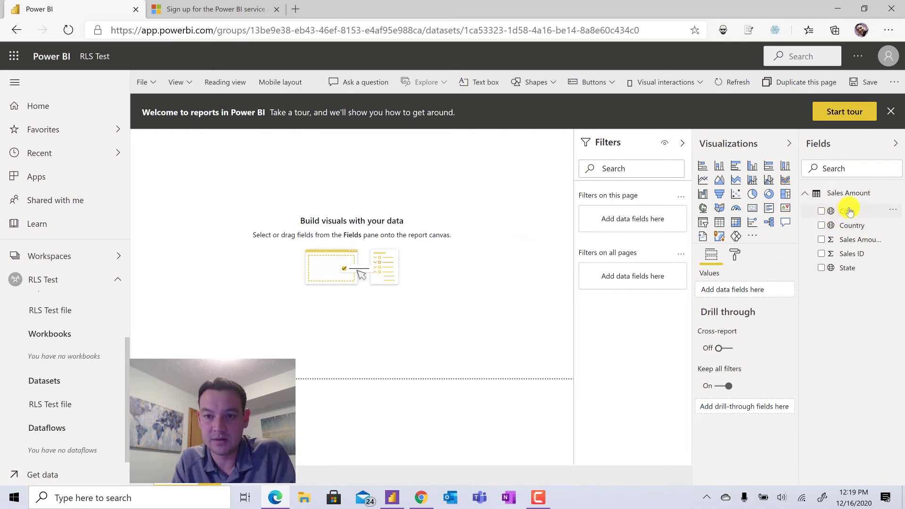
Create a map visual with City as the location and Country as the legend, and enlarge it on the canvas.
{"action": "left_click", "coordinate": [845, 211]}
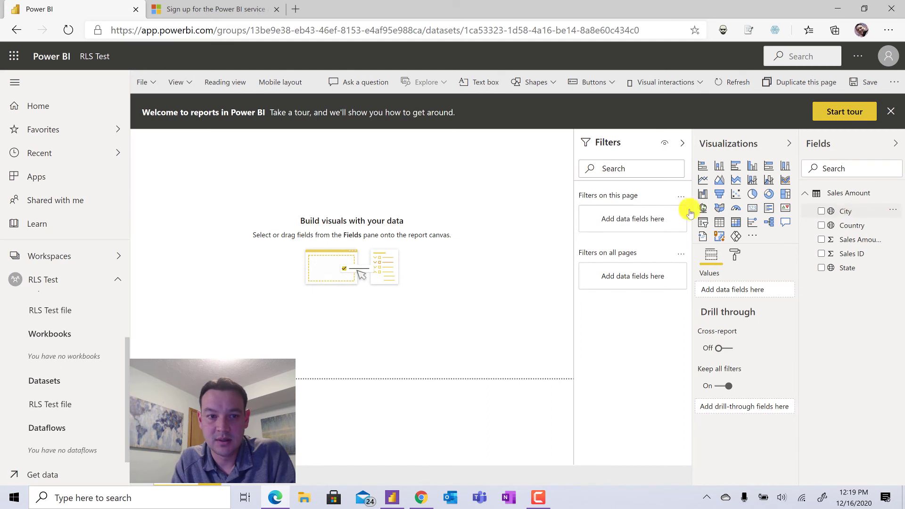
{"action": "left_click", "coordinate": [848, 225]}
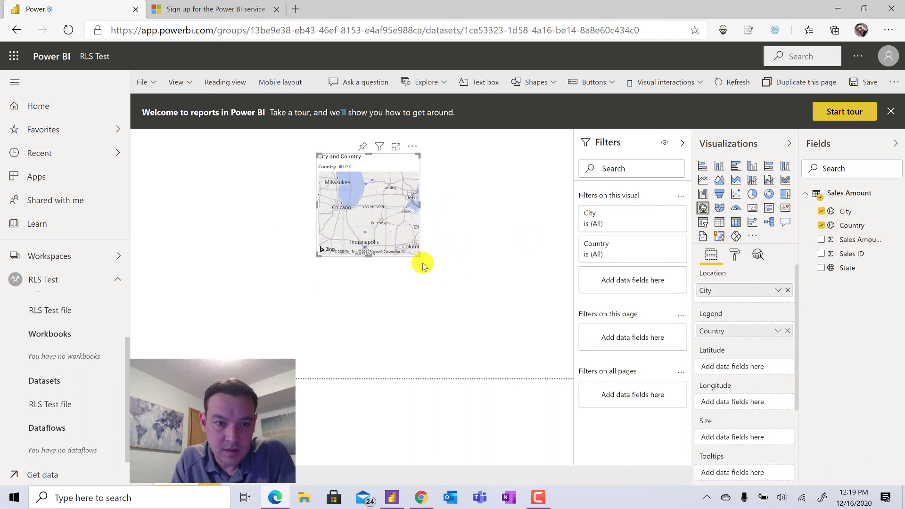
{"action": "left_click_drag", "start_coordinate": [419, 255], "coordinate": [500, 334]}
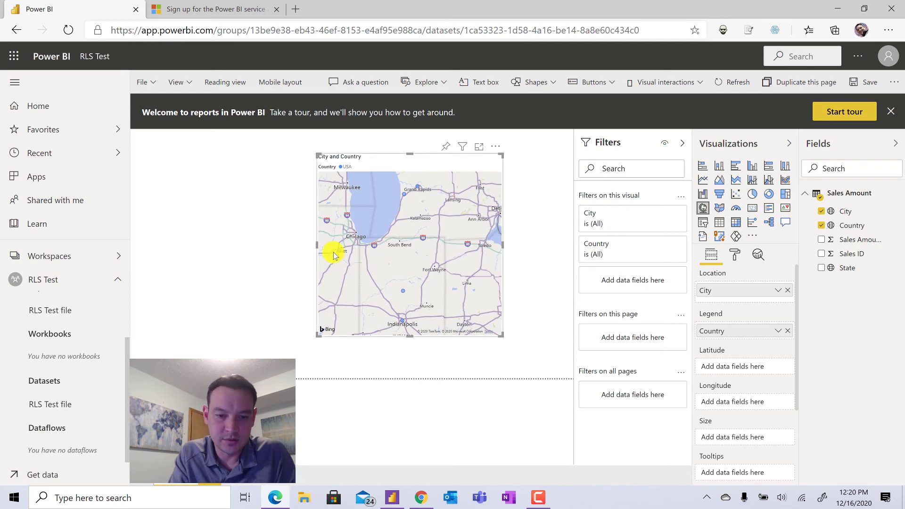
Switch to Power BI Desktop, review the modeling and role security commands for the RLS Test file, and return to Edge.
{"action": "left_click", "coordinate": [390, 498]}
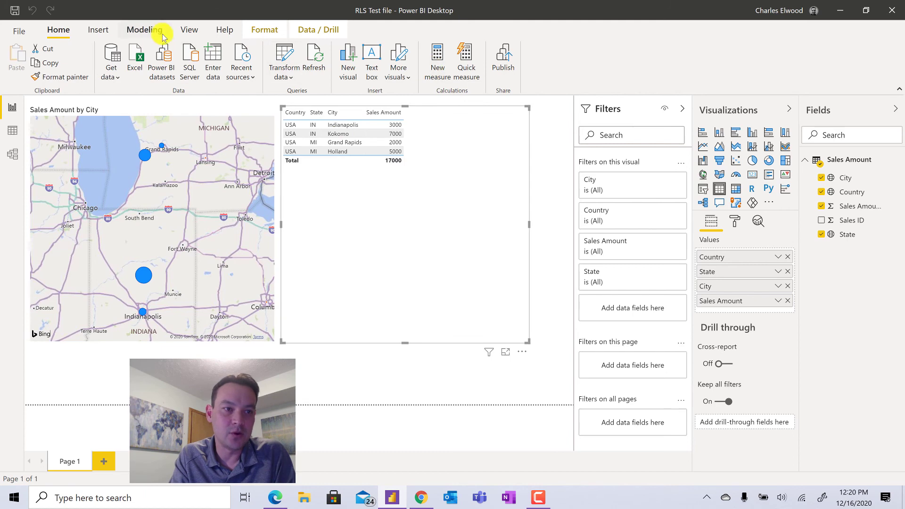
{"action": "left_click", "coordinate": [135, 31]}
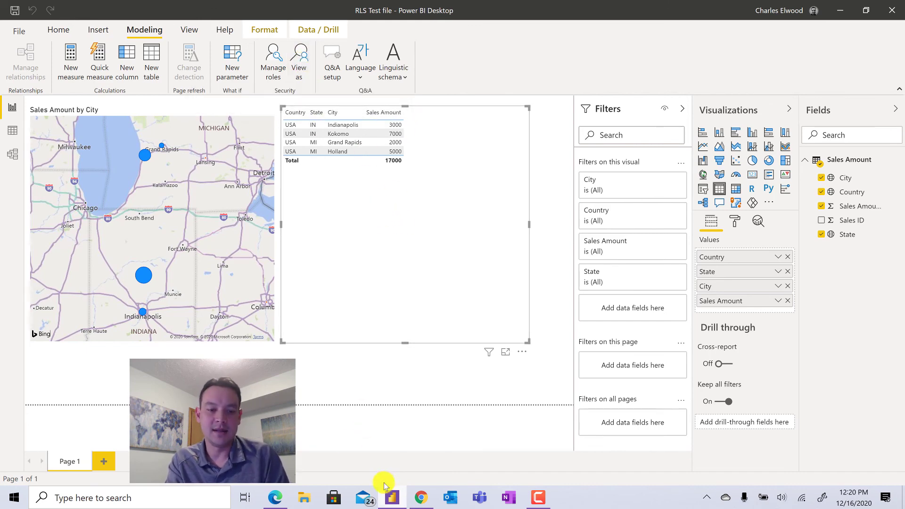
{"action": "left_click", "coordinate": [391, 500]}
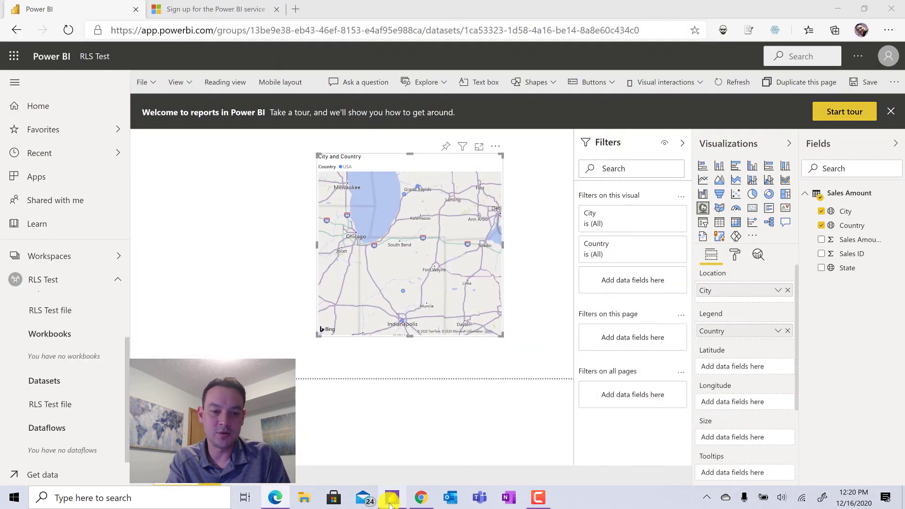
Switch to Chrome and change the non-admin user's permission in the RLS Test workspace's access settings.
{"action": "left_click", "coordinate": [421, 498]}
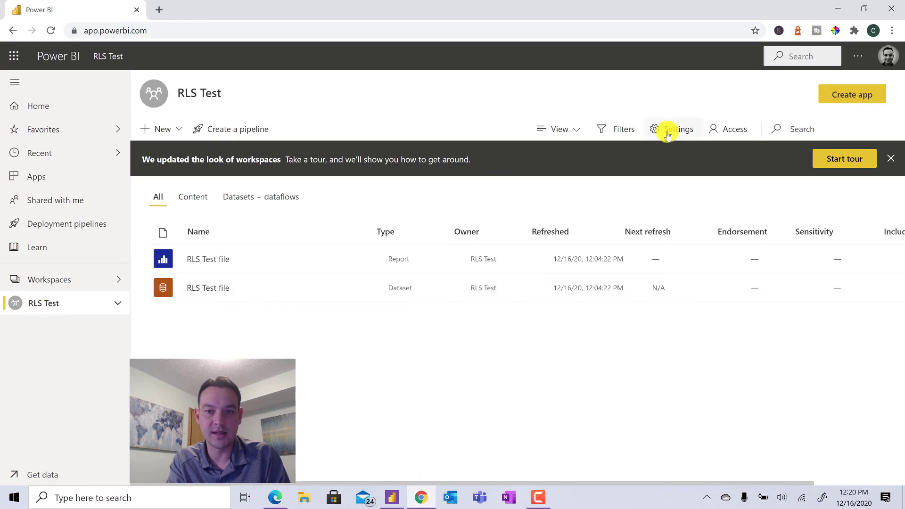
{"action": "left_click", "coordinate": [726, 130]}
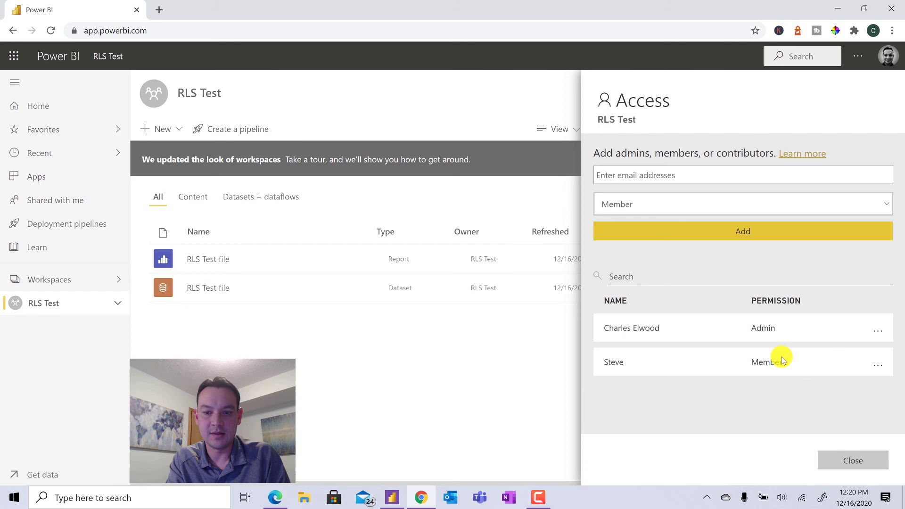
{"action": "left_click", "coordinate": [874, 365]}
{"action": "left_click", "coordinate": [818, 429]}
{"action": "left_click", "coordinate": [460, 375]}
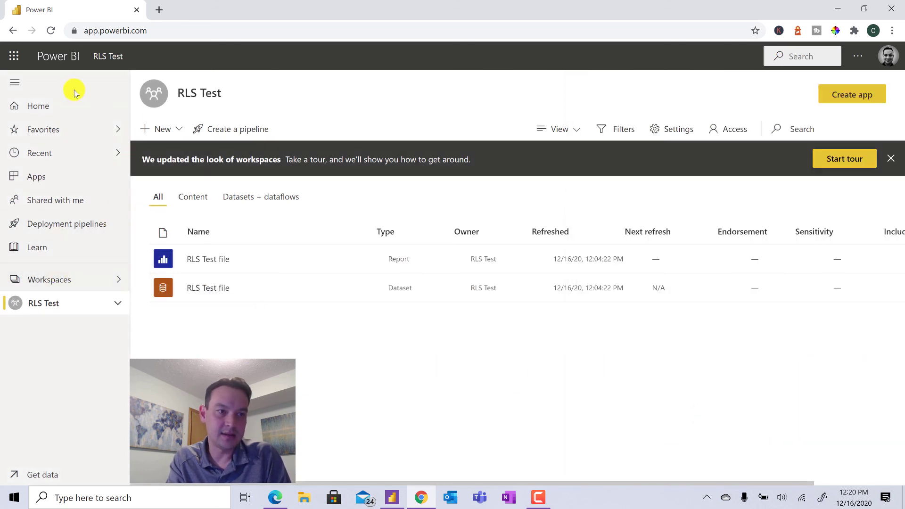
Reload the workspace and open the RLS Test file dataset's security settings to check the Michigan role's membership.
{"action": "left_click", "coordinate": [50, 29]}
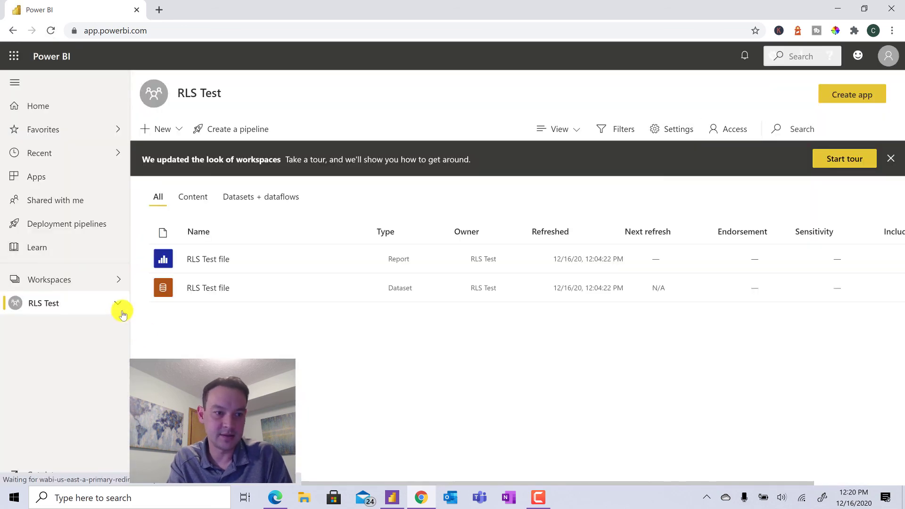
{"action": "left_click", "coordinate": [118, 303]}
{"action": "scroll", "coordinate": [85, 406], "scroll_direction": "down", "scroll_amount": 2}
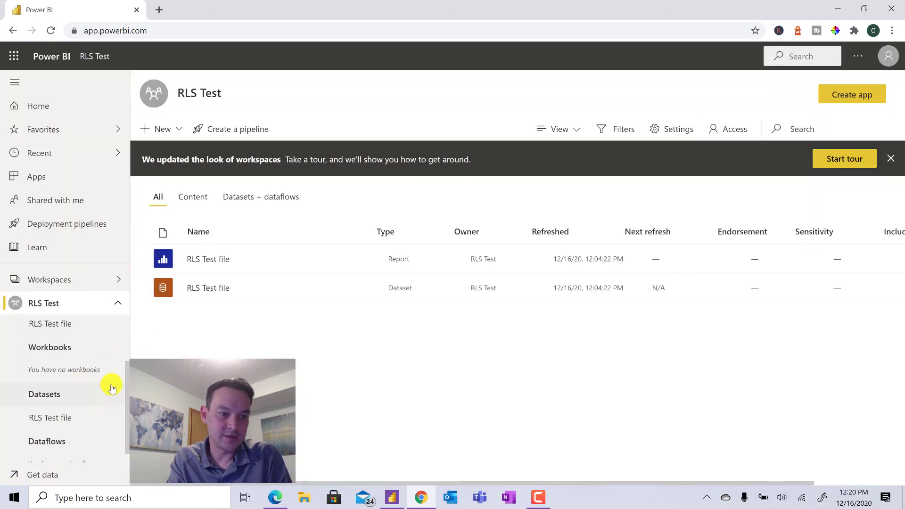
{"action": "scroll", "coordinate": [103, 391], "scroll_direction": "down", "scroll_amount": 1}
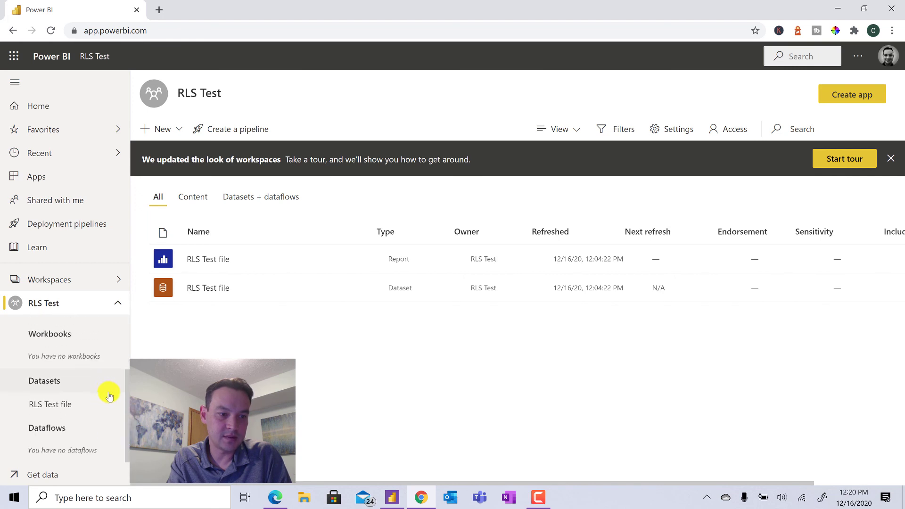
{"action": "left_click", "coordinate": [117, 403]}
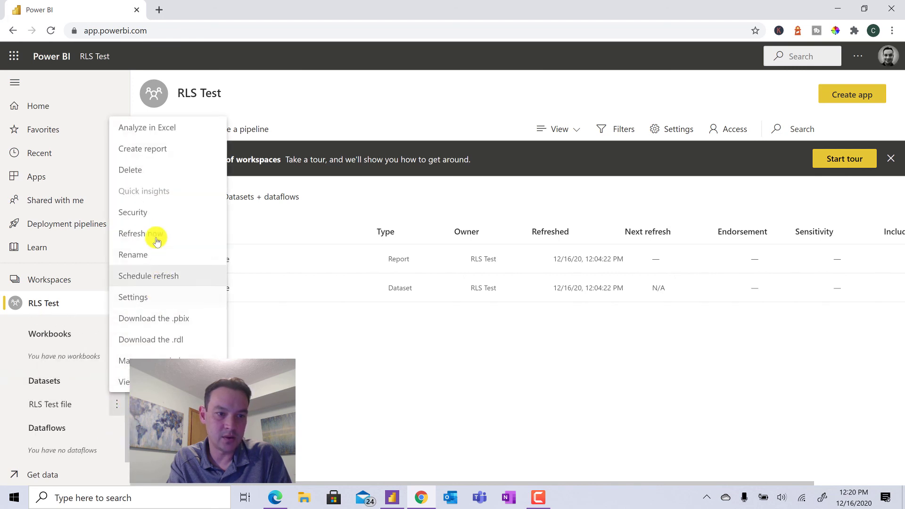
{"action": "left_click", "coordinate": [146, 212]}
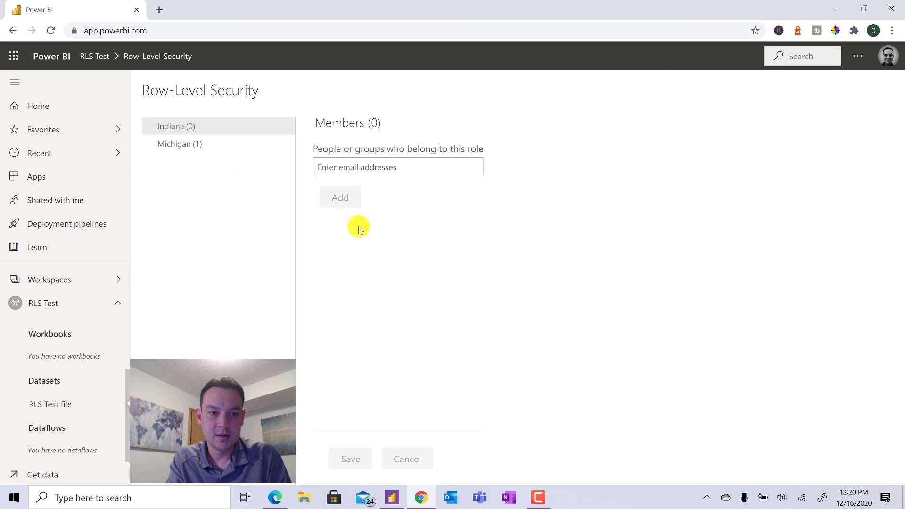
{"action": "left_click", "coordinate": [196, 149]}
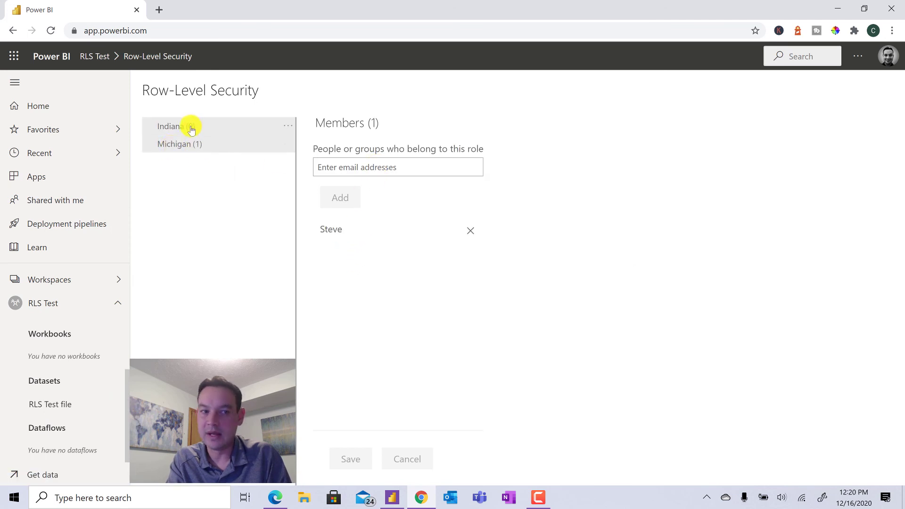